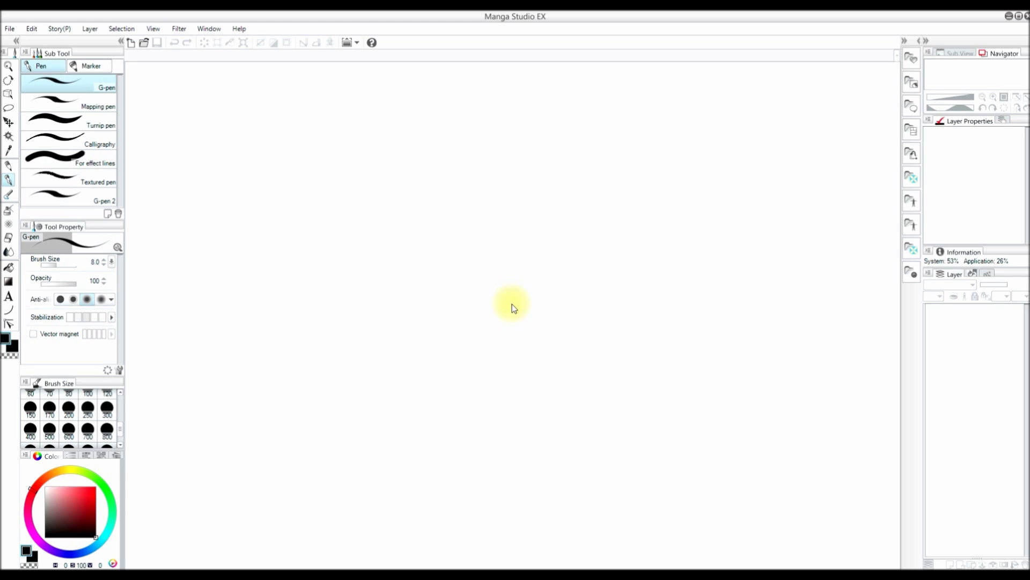
Step: Start a new canvas document and set its resolution to 350 dpi
click(10, 30)
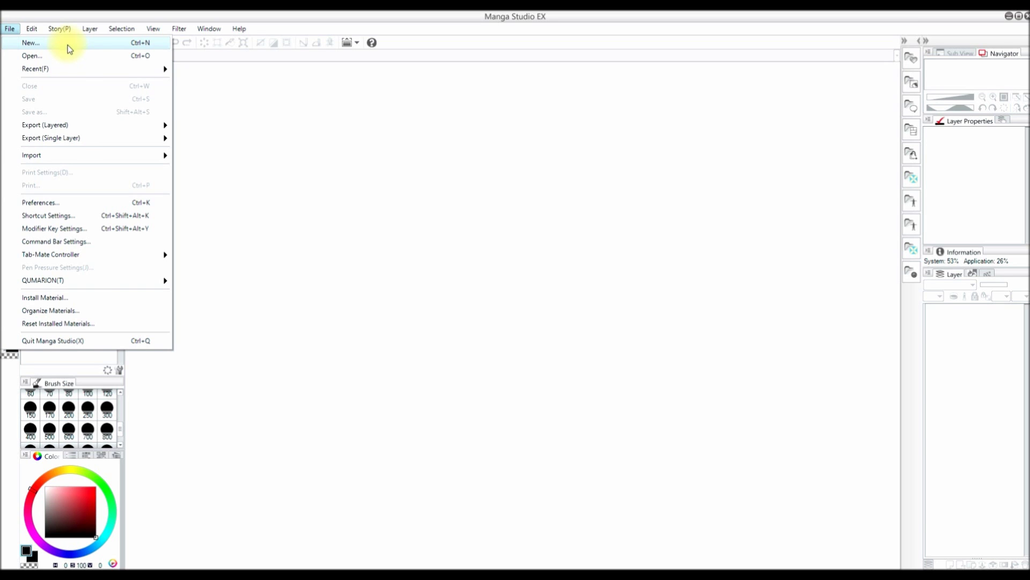
click(69, 49)
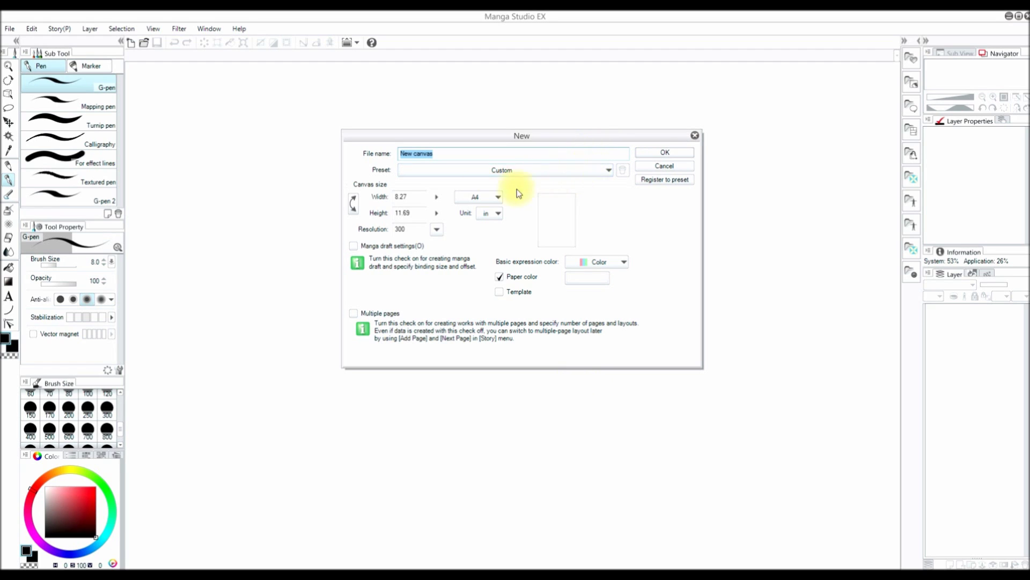
click(438, 230)
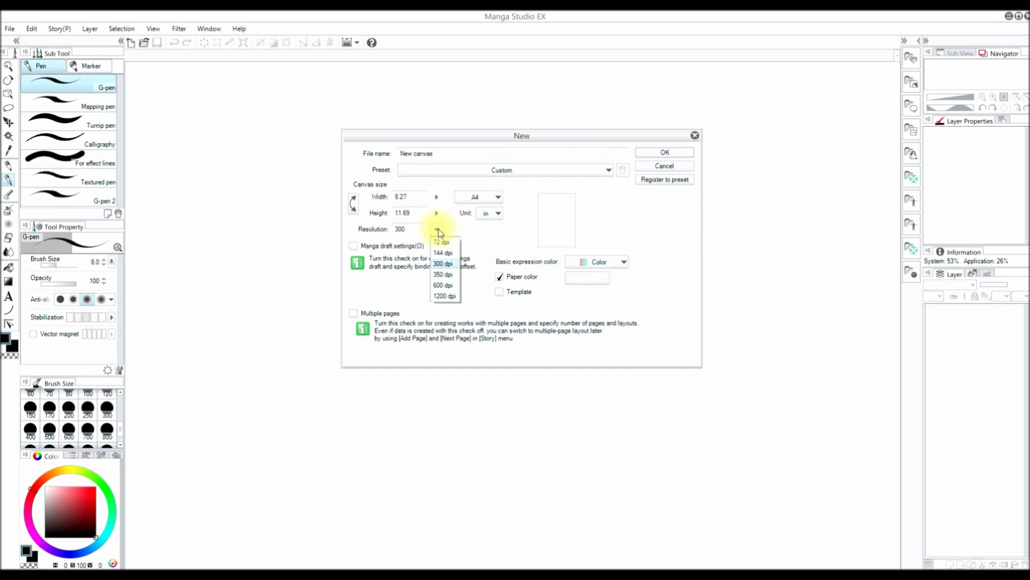
click(452, 274)
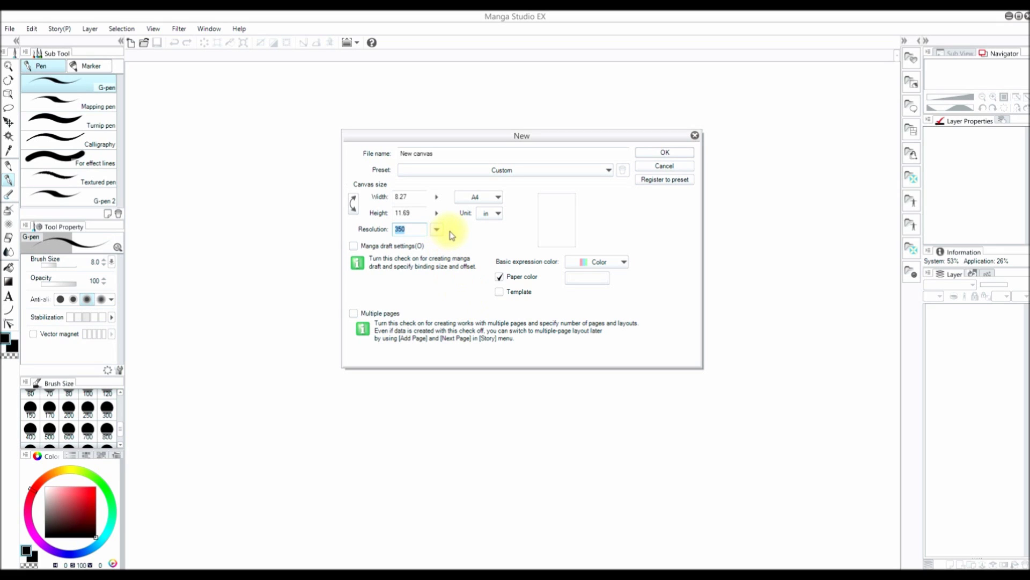
Step: Set the canvas size to A6 in landscape orientation, 5.83 by 4.13 in, and create the canvas
click(500, 198)
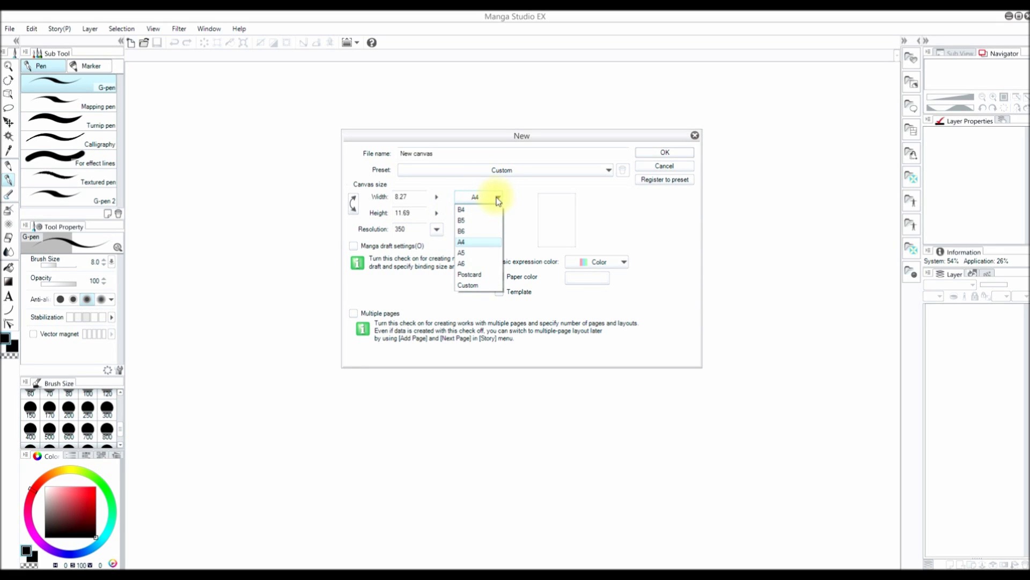
click(486, 263)
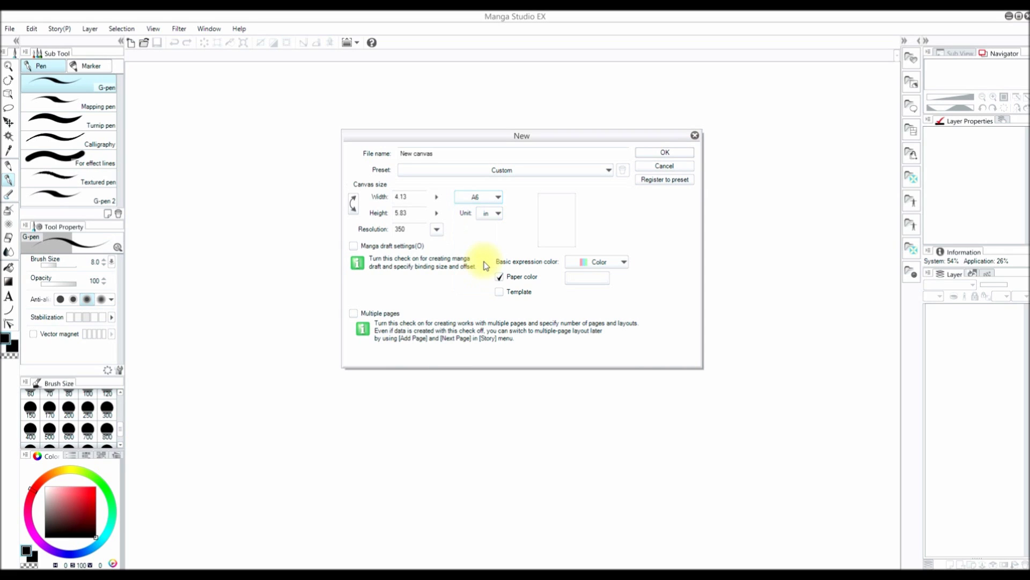
click(490, 203)
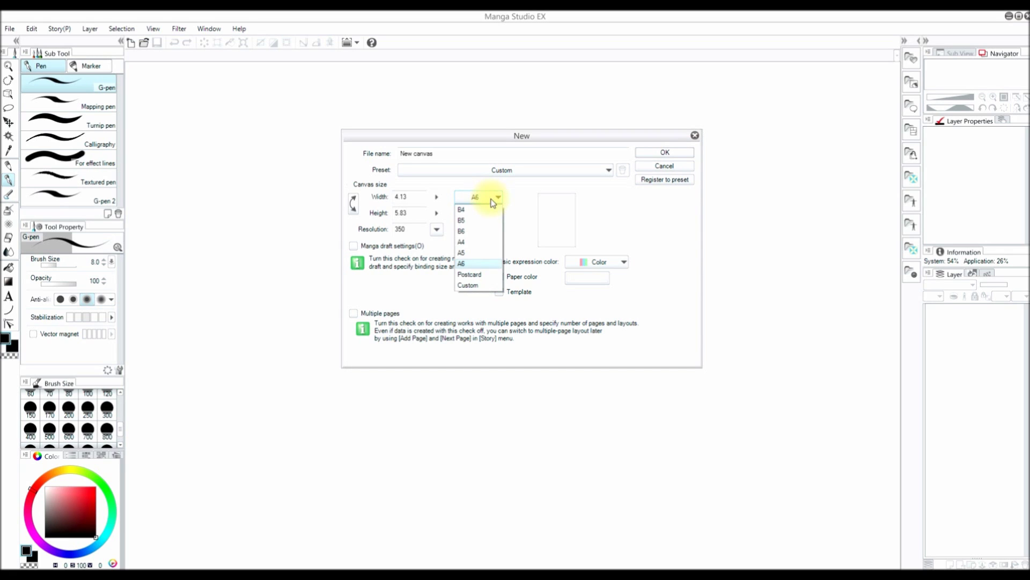
click(492, 203)
click(353, 201)
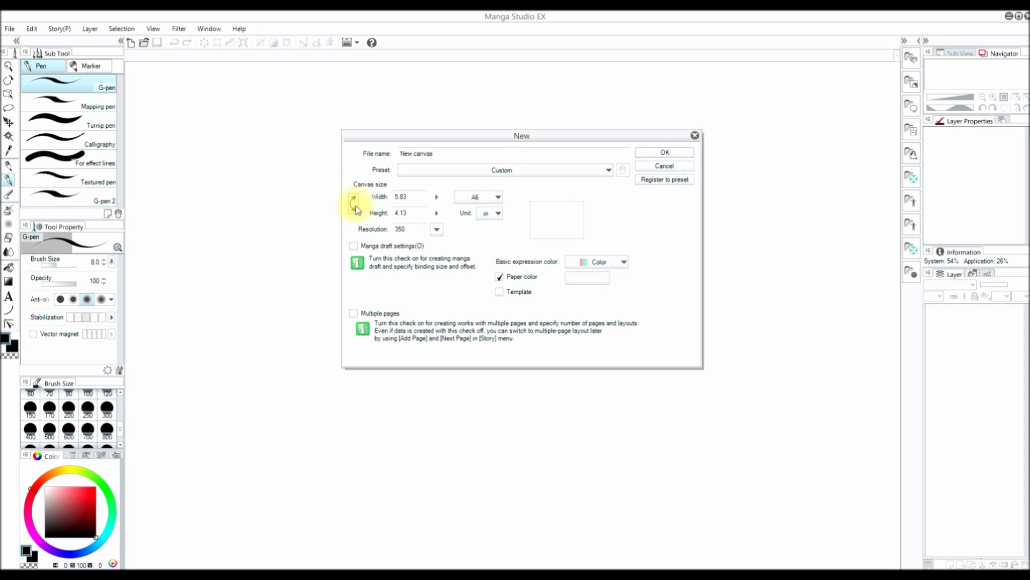
click(353, 210)
click(354, 209)
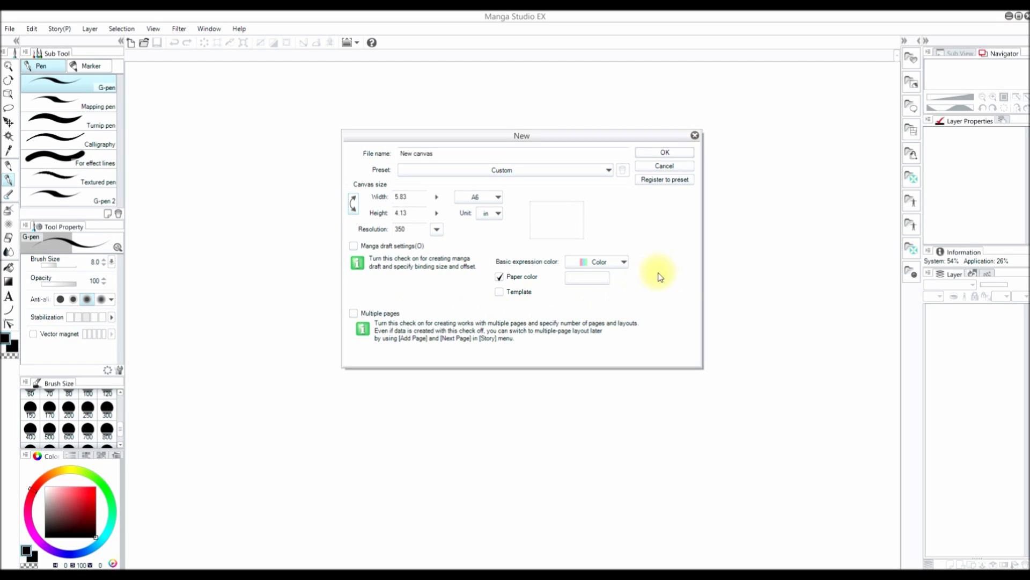
click(679, 154)
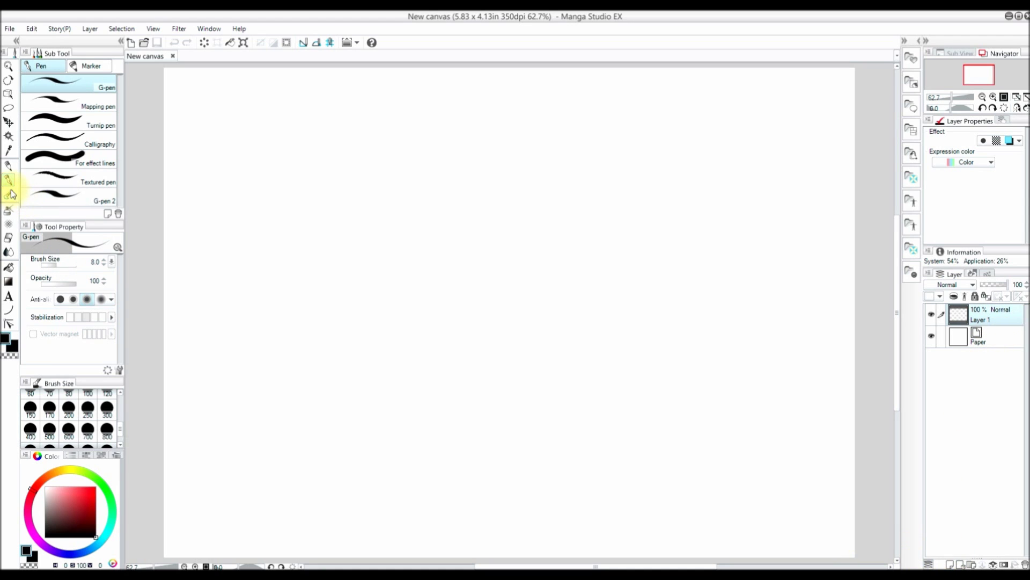
Step: Draw a large black heart in the middle of the canvas with the G-pen at size 120 and fill it with scribbled strokes
click(107, 395)
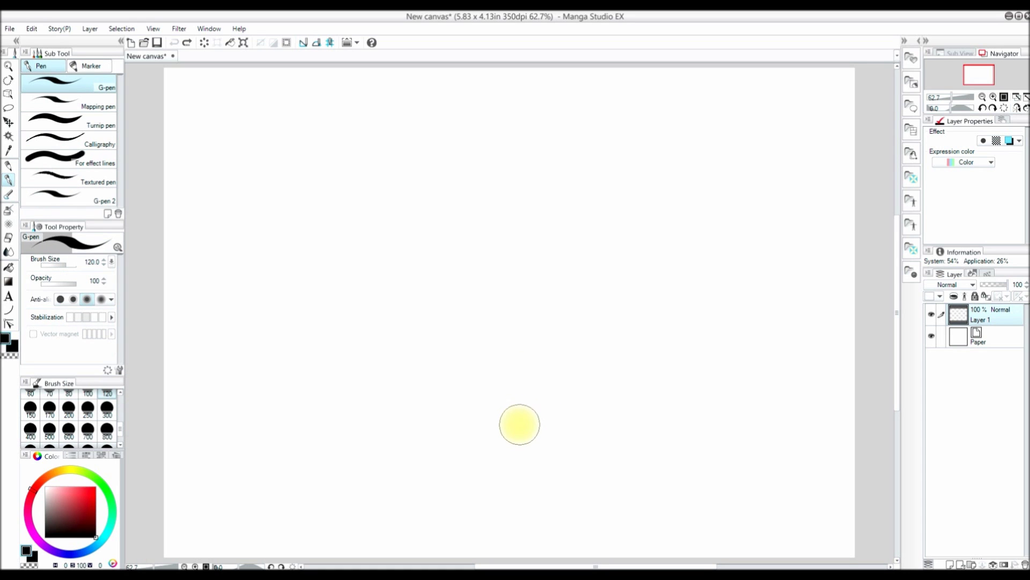
mouse_move(518, 422)
mouse_down()
mouse_move(495, 381)
mouse_move(368, 314)
mouse_move(427, 205)
mouse_move(501, 261)
mouse_move(547, 199)
mouse_move(632, 258)
mouse_move(515, 419)
mouse_up()
mouse_move(424, 215)
mouse_down()
mouse_move(384, 276)
mouse_move(412, 304)
mouse_move(473, 284)
mouse_move(508, 250)
mouse_move(494, 368)
mouse_move(574, 204)
mouse_move(574, 300)
mouse_move(602, 280)
mouse_move(644, 294)
mouse_up()
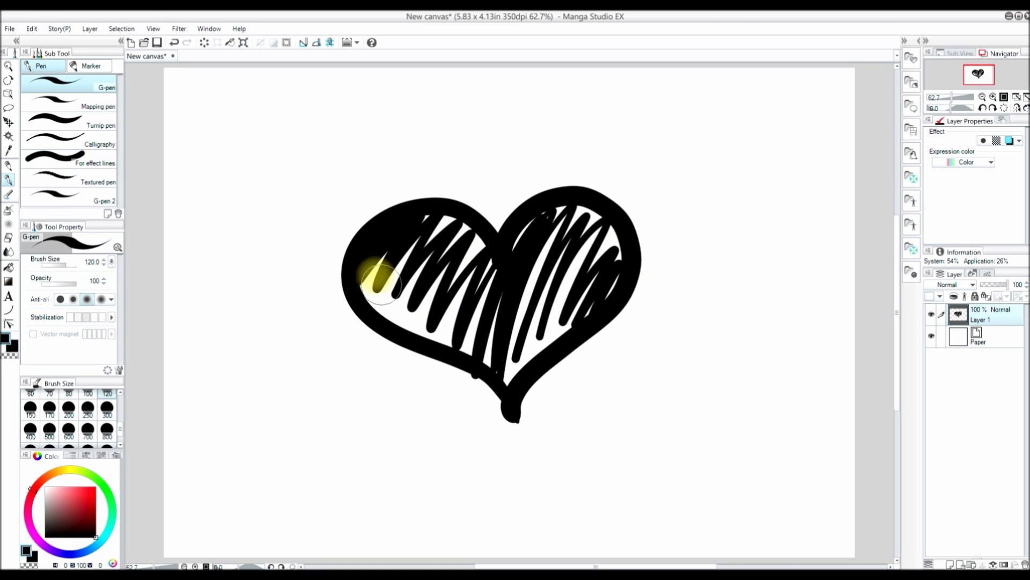
mouse_move(375, 276)
mouse_down()
mouse_move(400, 335)
mouse_move(420, 339)
mouse_move(432, 223)
mouse_move(461, 224)
mouse_move(553, 331)
mouse_move(607, 288)
mouse_move(607, 246)
mouse_move(589, 331)
mouse_up()
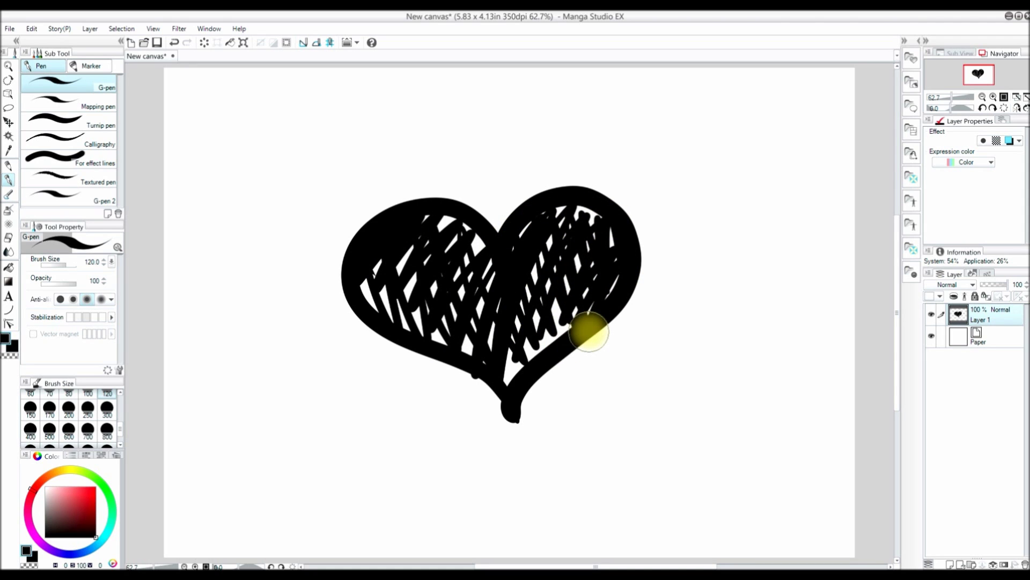
Step: Add a new layer above the black heart and paint a small red heart on it with the G-pen at size 60
click(998, 322)
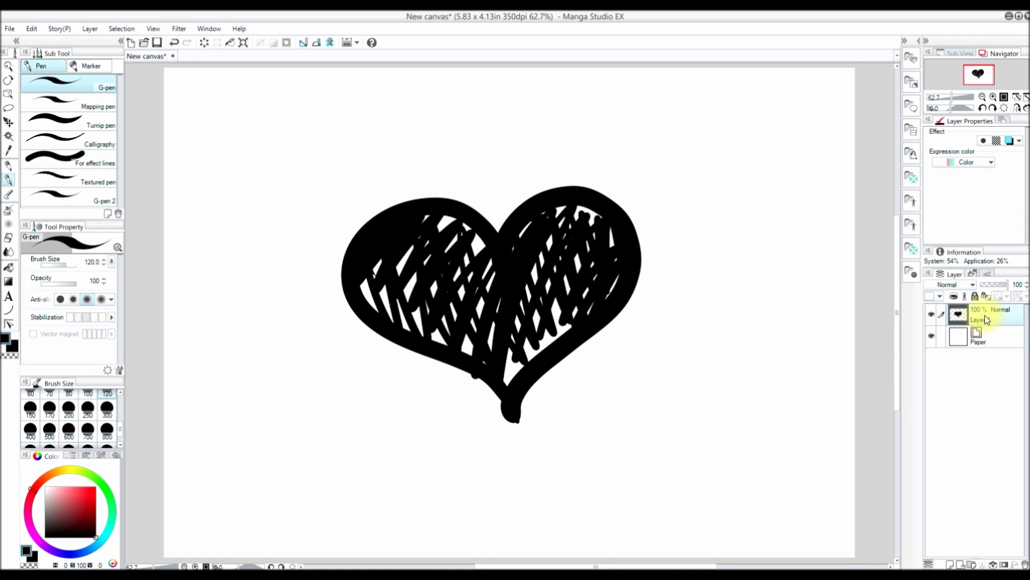
click(950, 564)
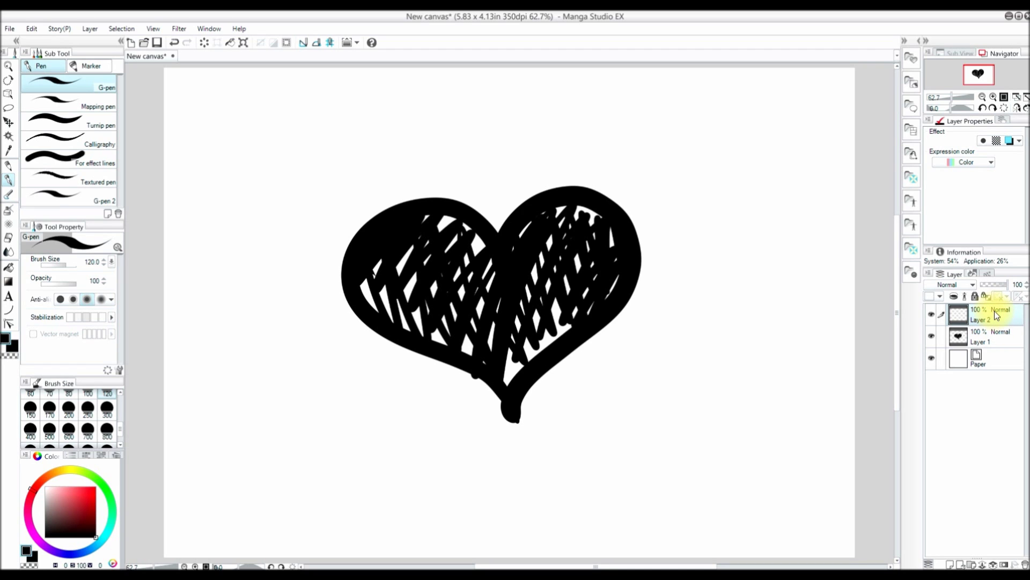
drag(85, 498, 102, 465)
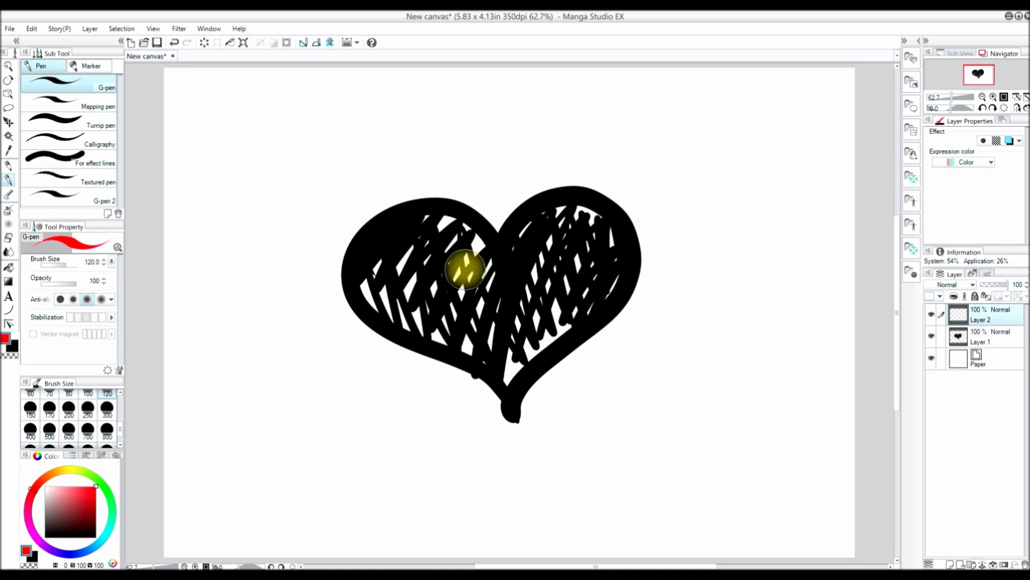
click(31, 393)
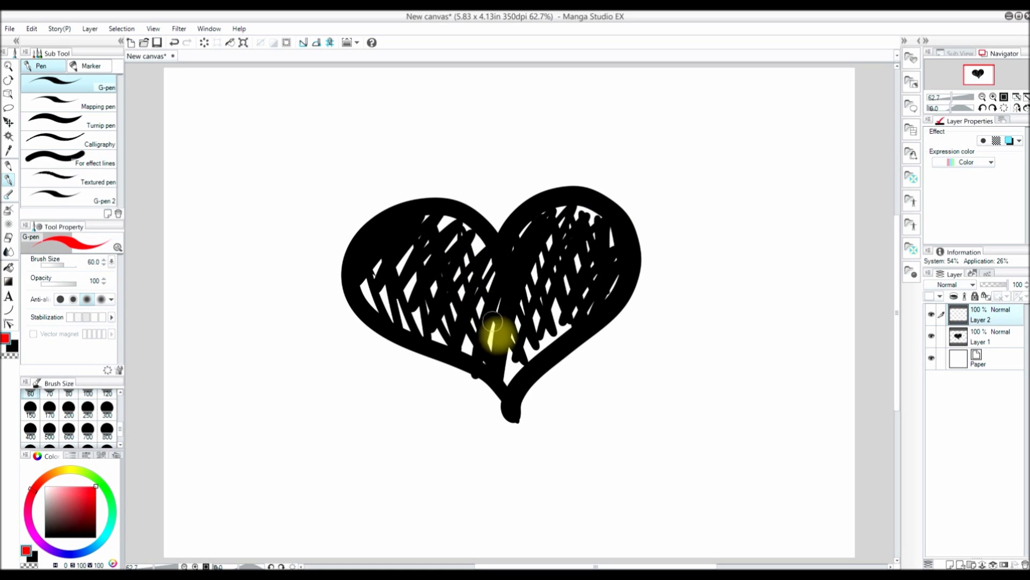
mouse_move(499, 334)
mouse_down()
mouse_move(470, 309)
mouse_move(470, 279)
mouse_move(491, 289)
mouse_move(526, 276)
mouse_move(530, 292)
mouse_move(509, 317)
mouse_move(518, 320)
mouse_move(462, 283)
mouse_move(509, 295)
mouse_move(515, 333)
mouse_up()
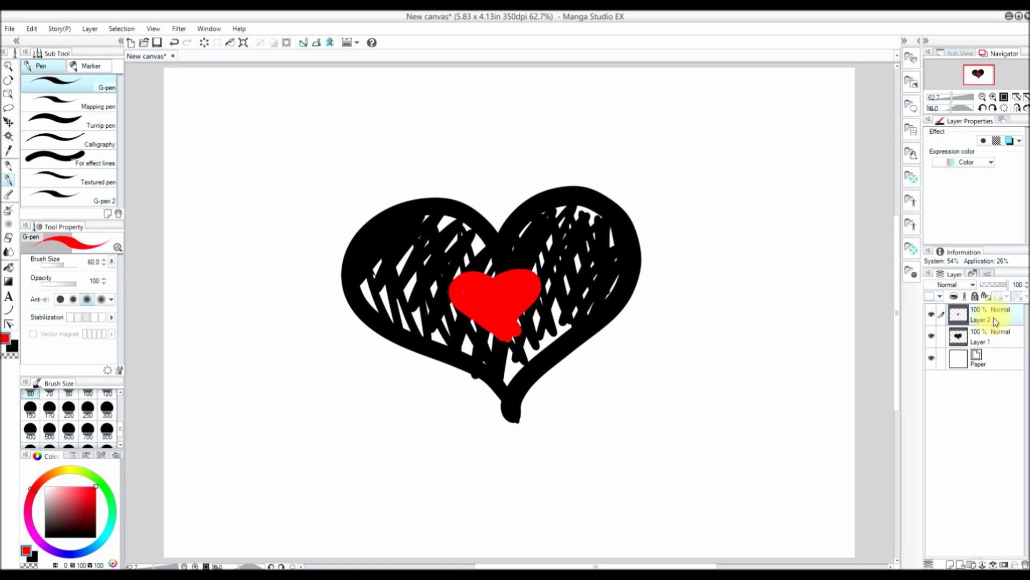
Step: Move the red heart's layer beneath the black heart's layer and bring it back on top
drag(994, 333, 994, 348)
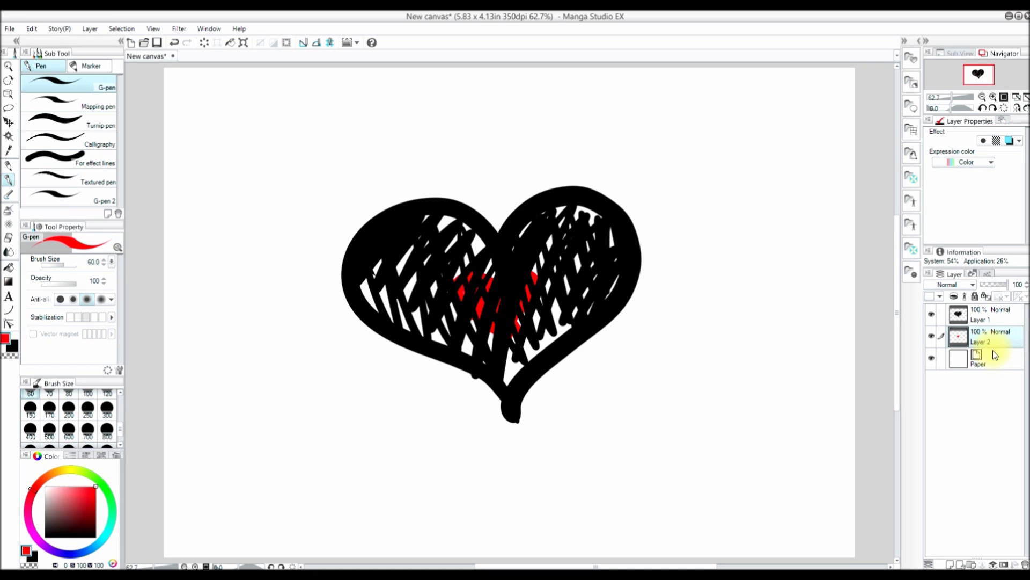
drag(996, 339, 997, 307)
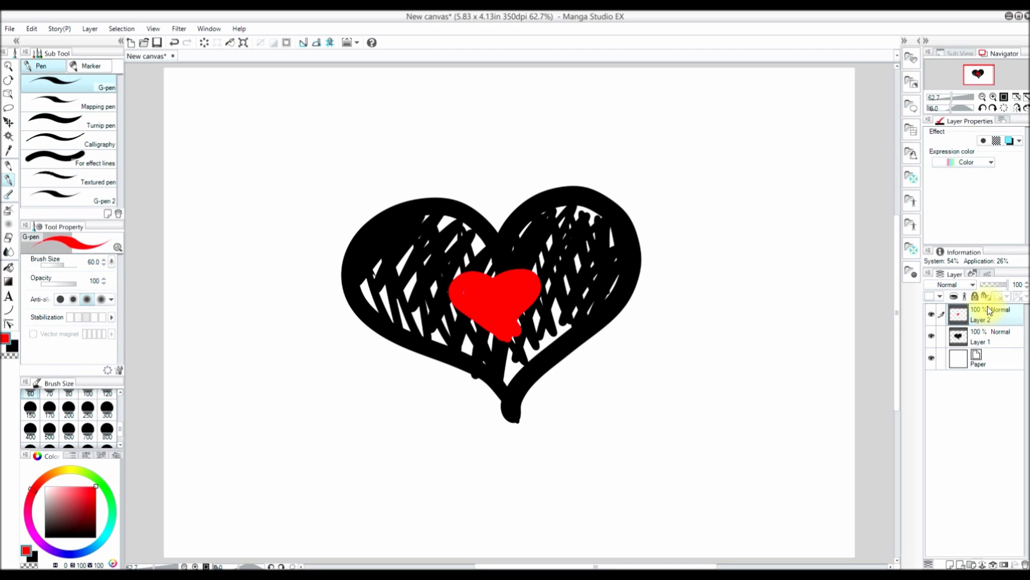
Step: Delete both heart layers and add a new empty layer above the Paper layer
click(1024, 563)
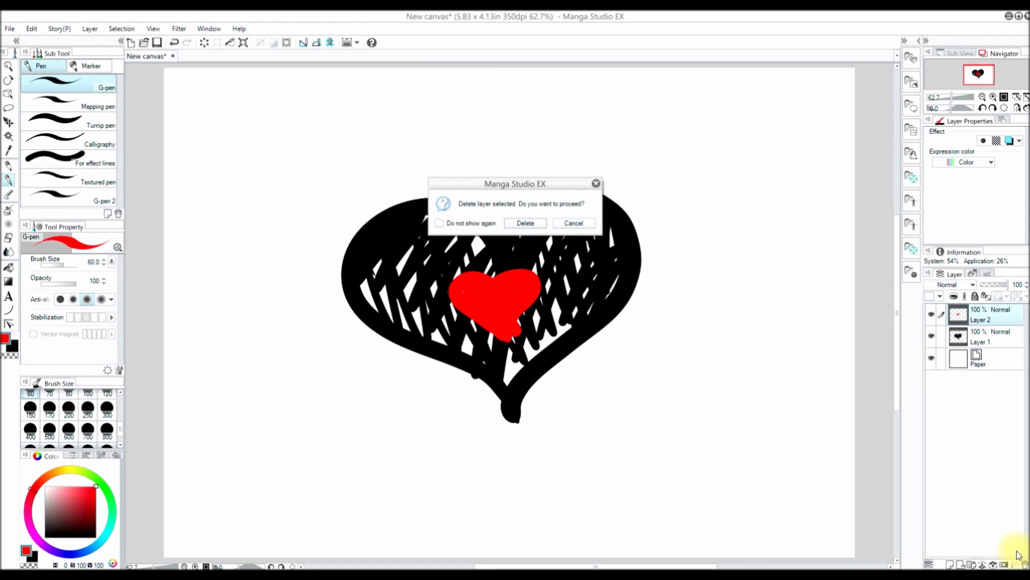
click(529, 223)
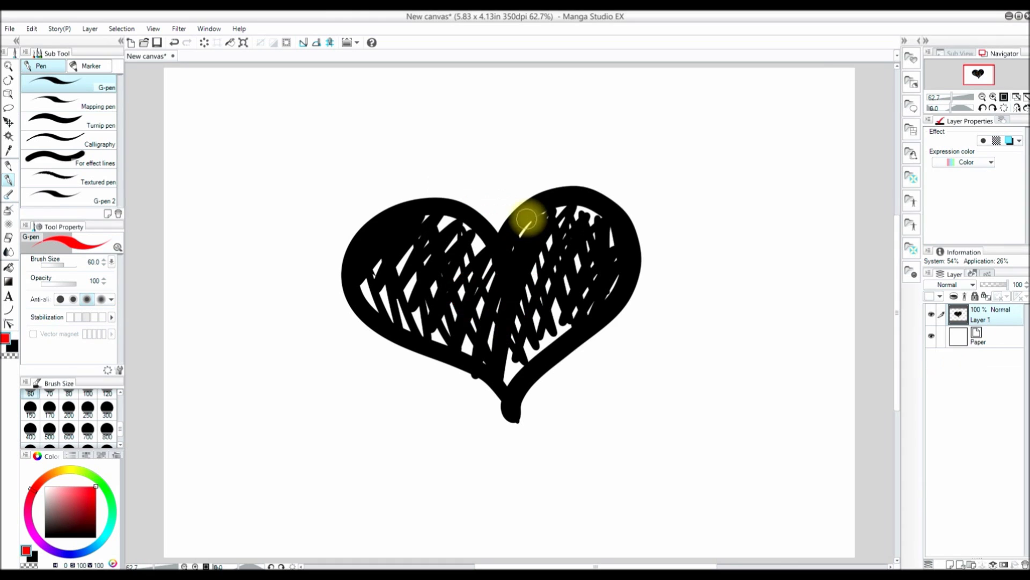
click(1023, 563)
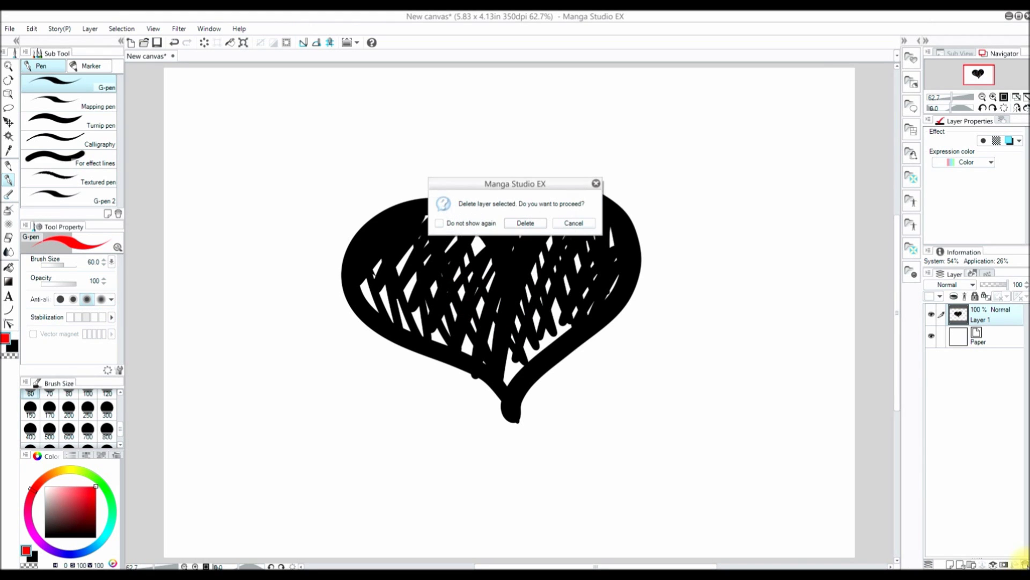
click(523, 225)
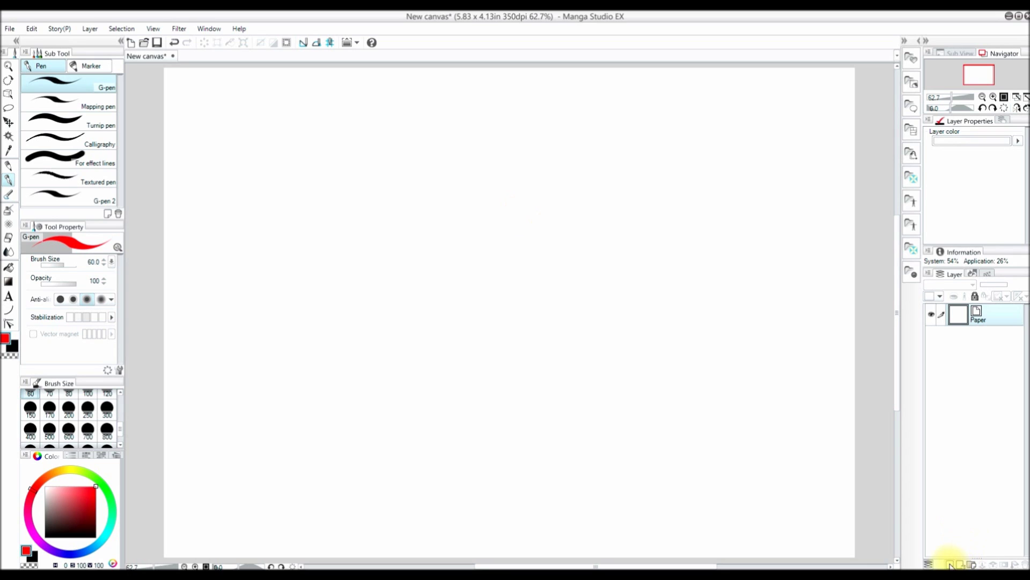
click(950, 565)
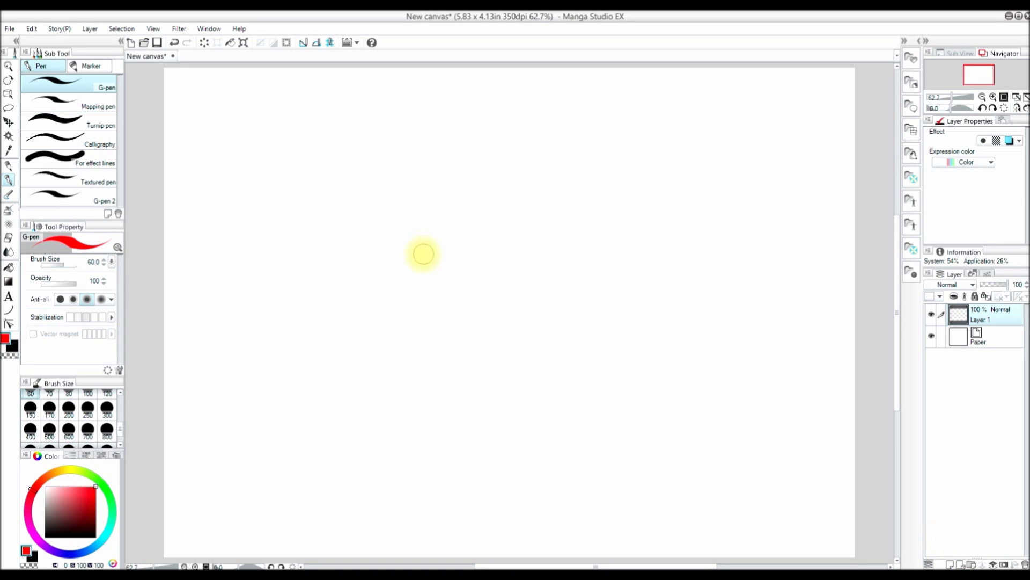
Step: Sketch a loose head circle with the black G-pen at size 15 and add one vertical and three horizontal face guidelines
mouse_move(398, 218)
mouse_down()
mouse_move(589, 243)
mouse_move(469, 95)
mouse_move(490, 292)
mouse_up()
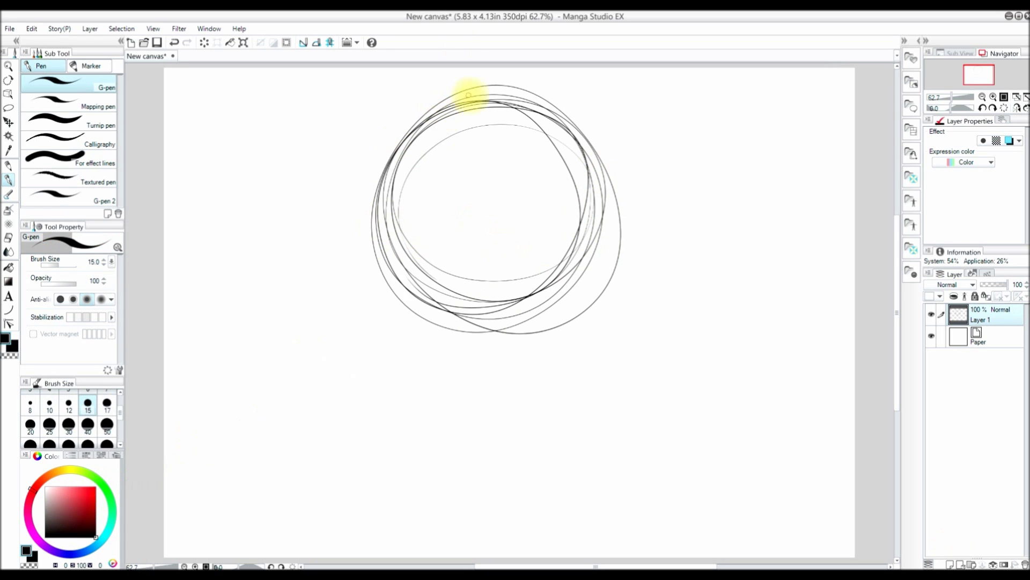
drag(446, 102, 438, 388)
drag(429, 269, 446, 432)
drag(334, 291, 584, 315)
drag(354, 287, 636, 301)
drag(392, 265, 580, 201)
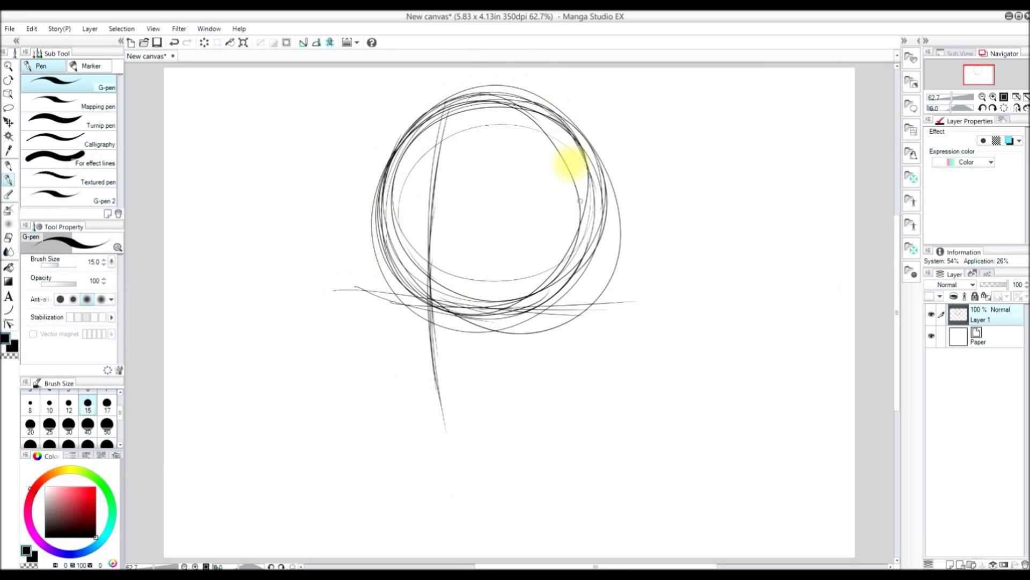
drag(594, 161, 580, 289)
mouse_move(353, 210)
mouse_down()
mouse_move(494, 199)
mouse_move(609, 207)
mouse_move(578, 213)
mouse_up()
drag(304, 257, 523, 256)
drag(358, 250, 606, 262)
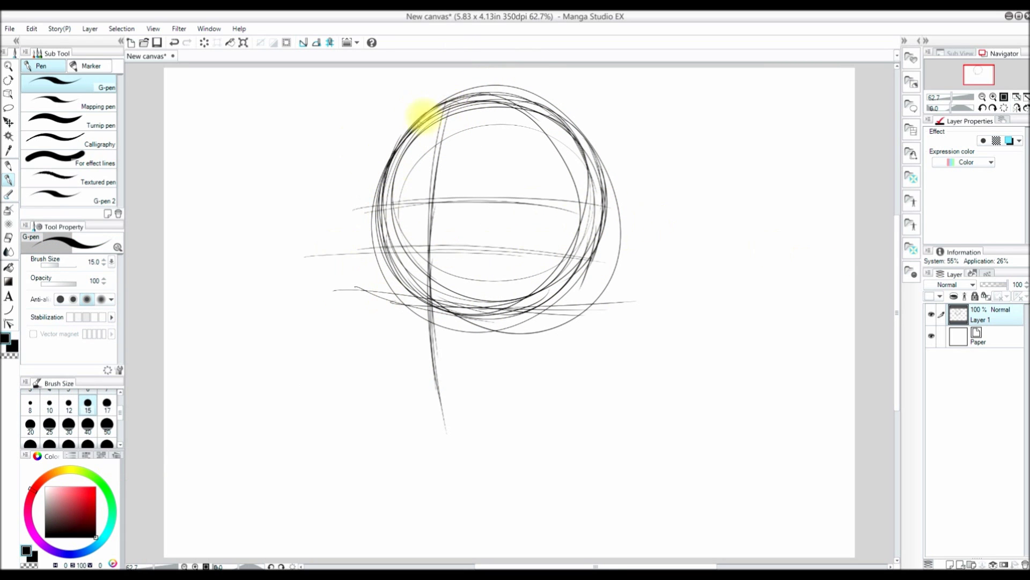
Step: Draw the cheek and jaw outline down to a pointed chin over the guidelines and add the ear on the far side
mouse_move(402, 134)
mouse_down()
mouse_move(392, 296)
mouse_move(429, 349)
mouse_up()
key(ctrl+z)
mouse_move(379, 209)
mouse_down()
mouse_move(435, 368)
mouse_move(541, 327)
mouse_move(555, 297)
mouse_up()
drag(439, 110, 541, 108)
drag(507, 125, 525, 108)
drag(543, 325, 554, 298)
mouse_move(563, 248)
mouse_down()
mouse_move(583, 233)
mouse_move(565, 304)
mouse_up()
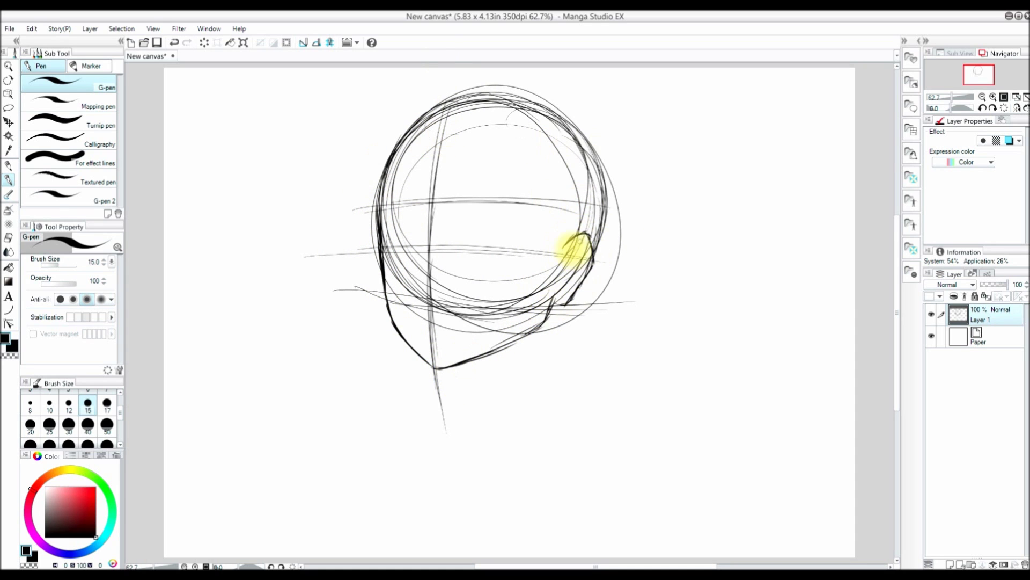
drag(585, 235, 559, 295)
Step: Draw both eyes with lids, irises and lashes between the upper guidelines, and sketch the nose along the vertical guideline
mouse_move(458, 236)
mouse_down()
mouse_move(475, 217)
mouse_move(527, 236)
mouse_move(516, 250)
mouse_up()
drag(500, 216, 504, 246)
drag(419, 209, 427, 286)
drag(439, 280, 447, 282)
mouse_move(391, 238)
mouse_down()
mouse_move(421, 234)
mouse_move(392, 209)
mouse_up()
drag(395, 225, 384, 220)
drag(500, 216, 512, 207)
drag(512, 220, 530, 217)
drag(412, 218, 416, 241)
drag(397, 244, 420, 243)
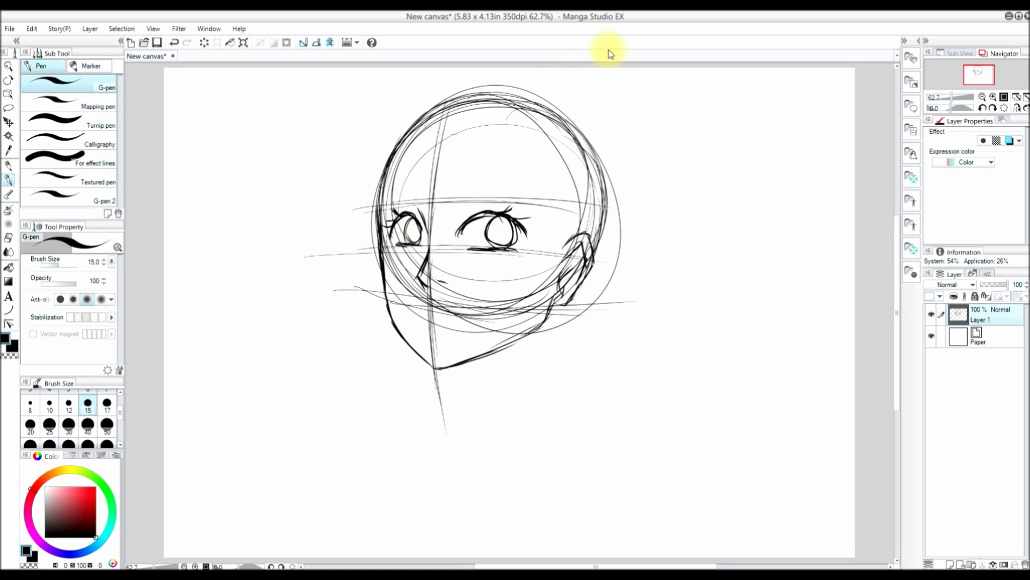
Step: Flip the canvas view horizontally to check the face's proportions, and flip it back
click(1018, 110)
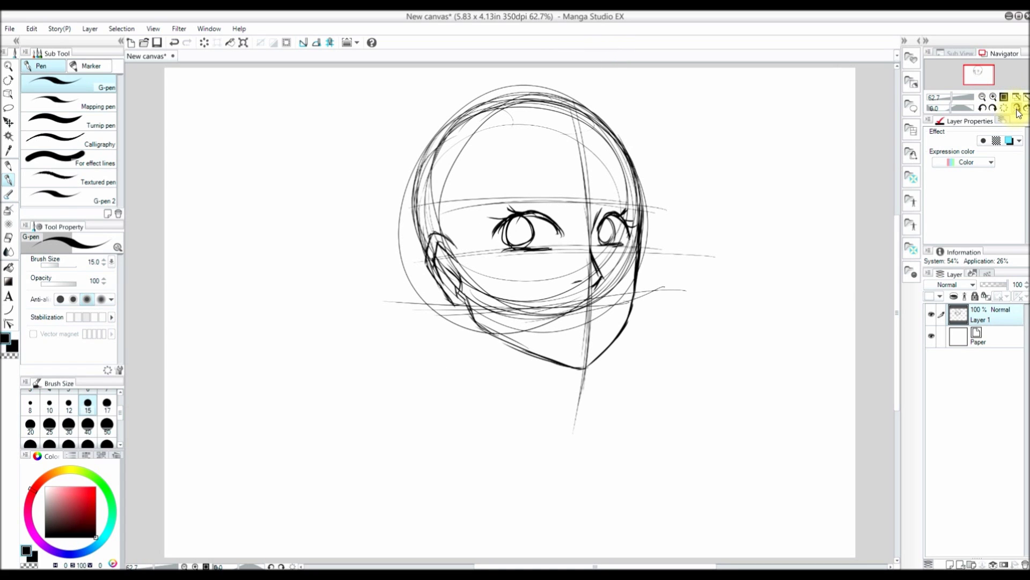
click(1018, 110)
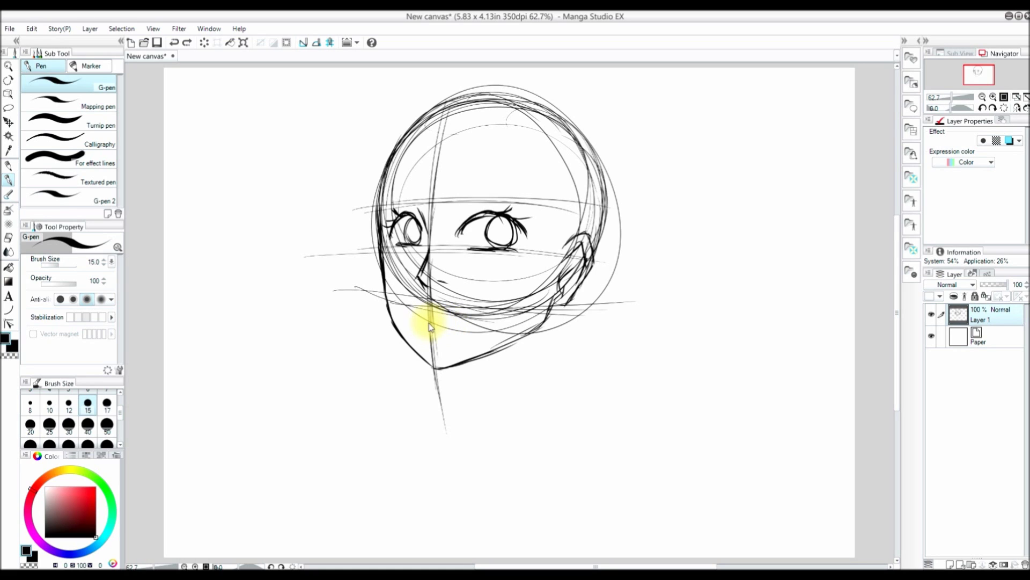
Step: Mark the mouth with short strokes below the nose and draw an eyebrow above each eye
drag(435, 326, 436, 324)
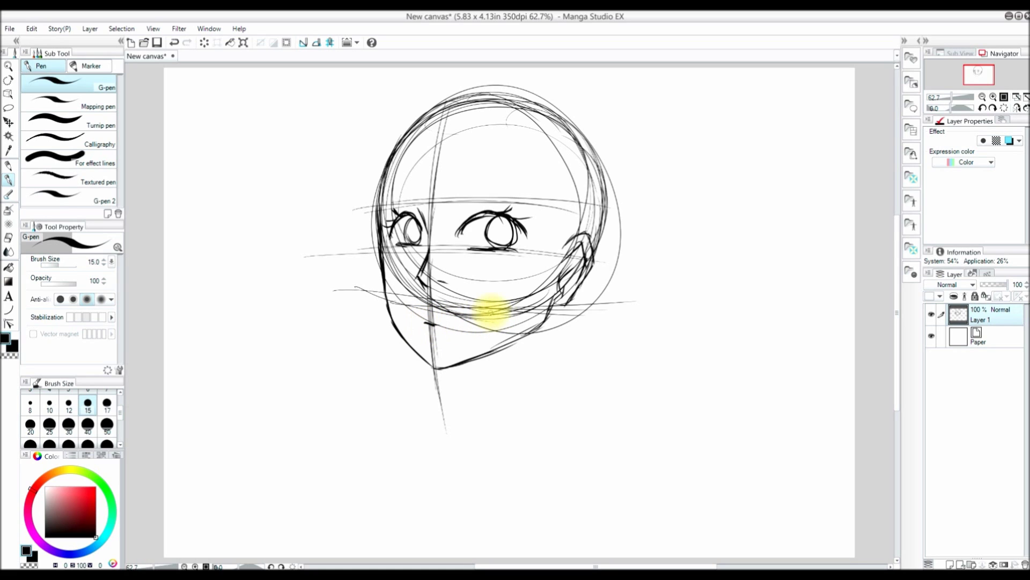
drag(483, 315, 472, 319)
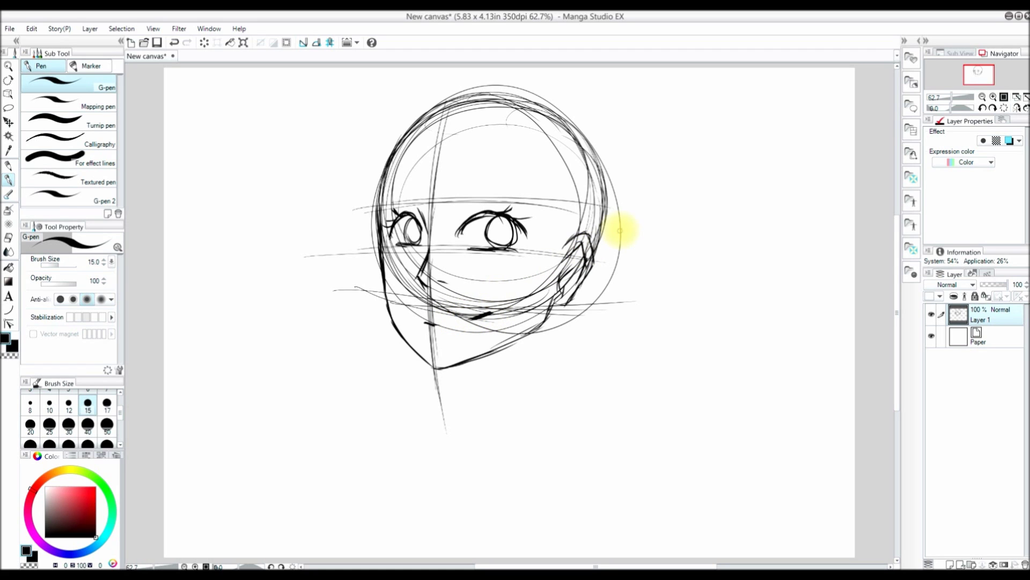
drag(387, 200, 411, 189)
drag(449, 185, 539, 203)
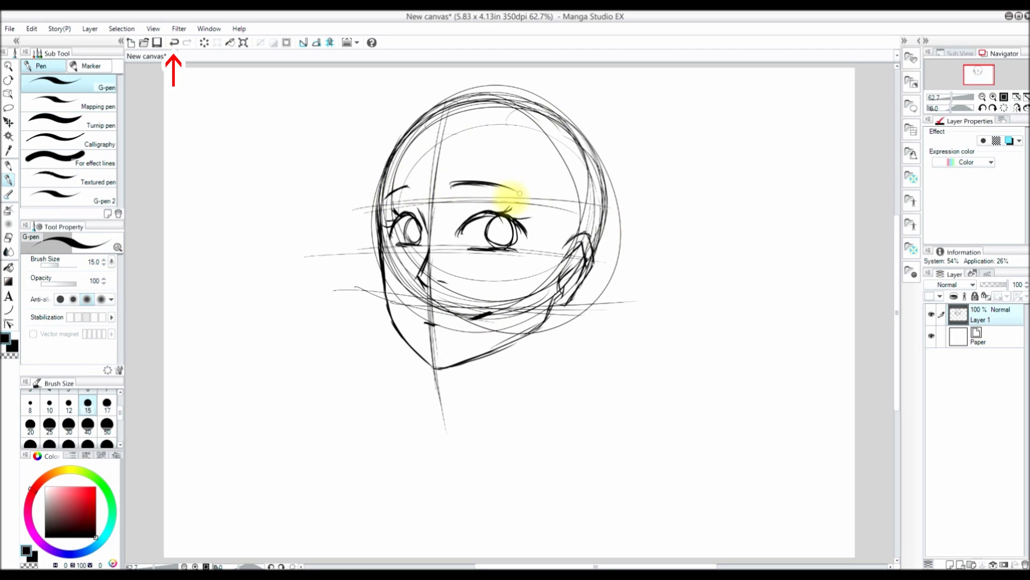
drag(474, 361, 470, 429)
drag(564, 380, 558, 311)
key(ctrl+z)
key(ctrl+z)
Step: Draw the two neck lines below the jaw and sketch the swept fringe strands across the forehead
drag(466, 363, 468, 422)
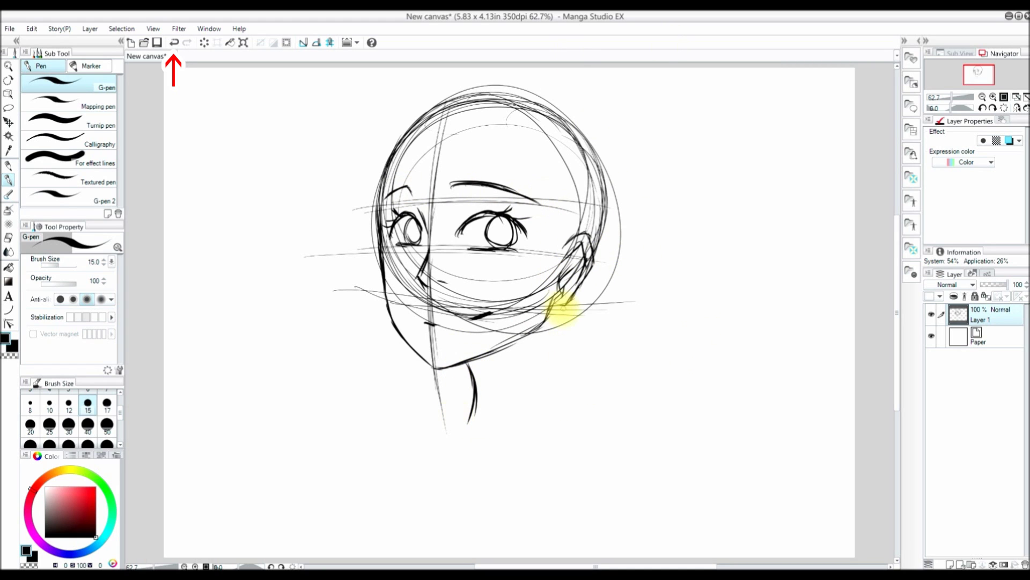
drag(561, 302, 593, 393)
drag(409, 115, 443, 204)
drag(434, 131, 462, 215)
drag(437, 152, 574, 226)
drag(513, 131, 593, 233)
Step: Sketch the hair bulging past the far temple, plus the locks beside the far cheek and in front of the ear
drag(398, 144, 379, 228)
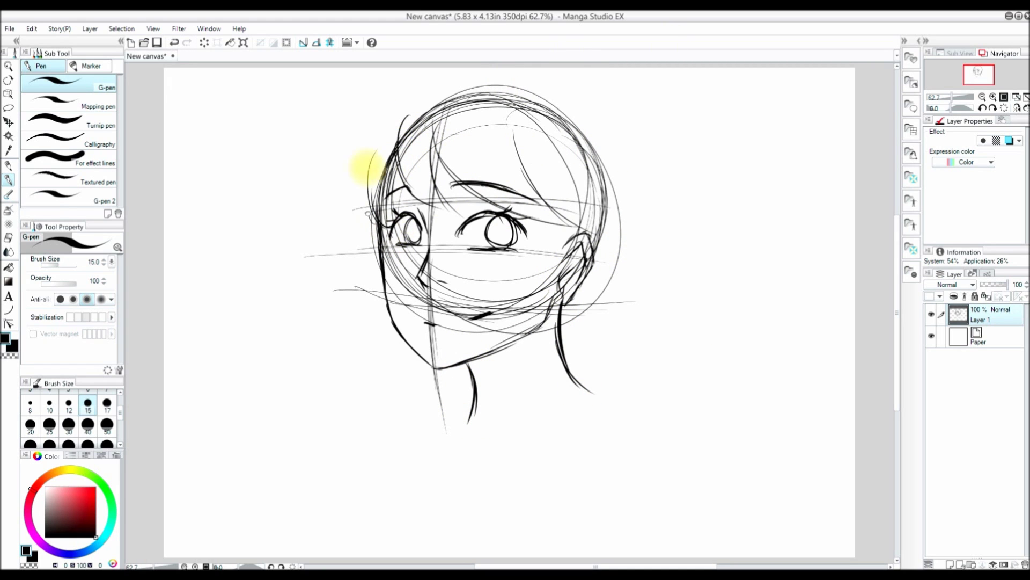
drag(405, 119, 374, 219)
mouse_move(499, 172)
mouse_down()
mouse_move(585, 229)
mouse_move(546, 295)
mouse_up()
drag(569, 236, 534, 335)
drag(379, 246, 387, 322)
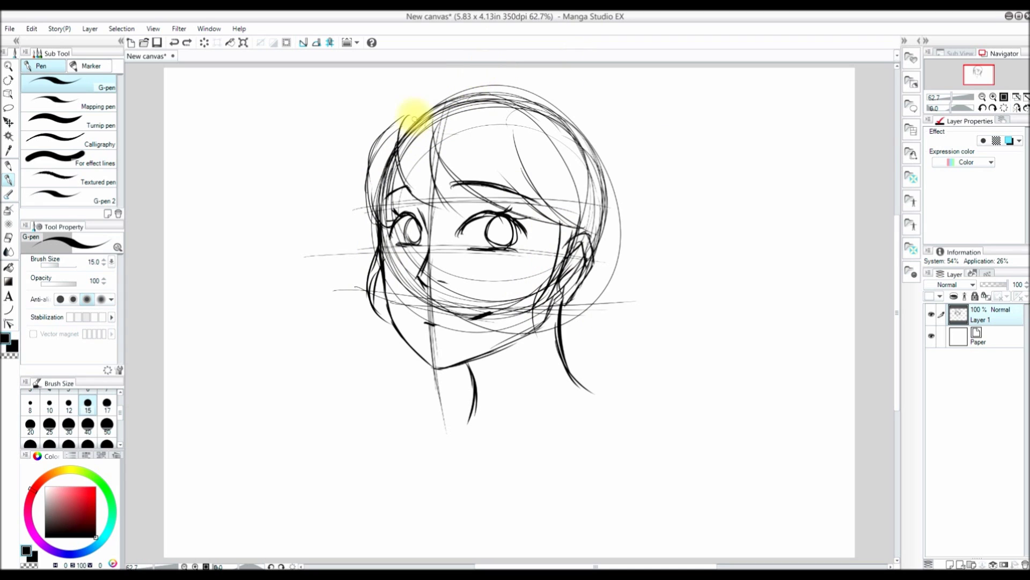
Step: Outline the hair volume over the crown and down the back of the head, with short strands at the nape
drag(372, 143, 614, 210)
drag(610, 141, 604, 301)
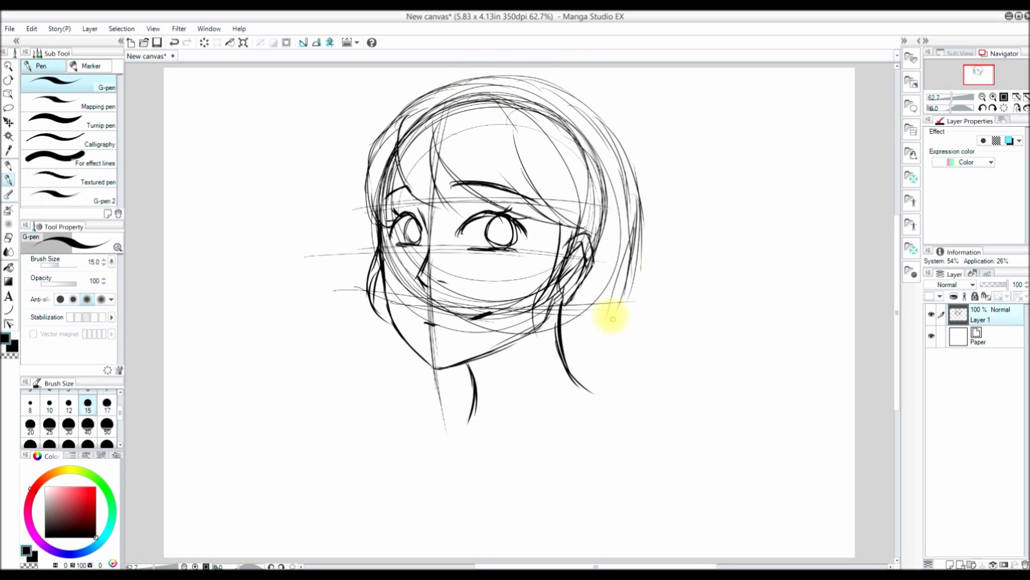
drag(594, 107, 638, 209)
drag(562, 305, 608, 314)
drag(563, 326, 600, 317)
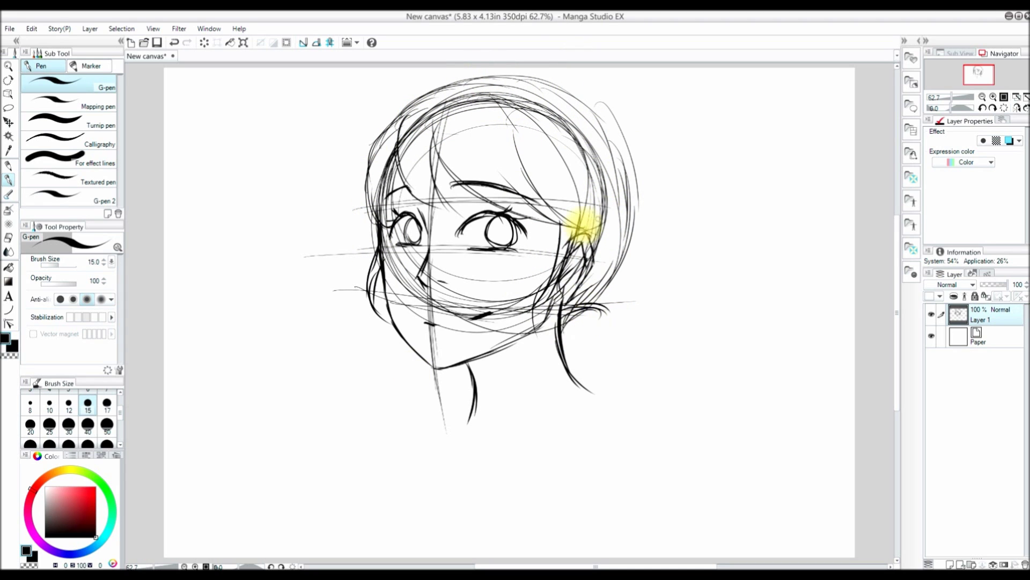
drag(585, 230, 638, 196)
mouse_move(575, 102)
mouse_down()
mouse_move(621, 214)
mouse_move(585, 298)
mouse_up()
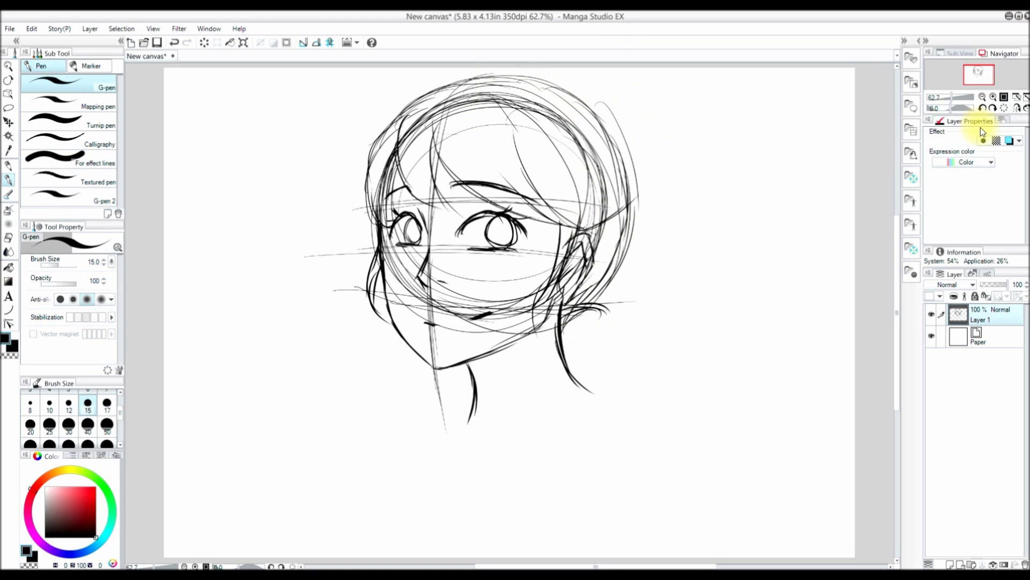
Step: Move the whole sketch straight down on the canvas with Move layer, and return to the pen
click(14, 120)
drag(600, 217, 598, 269)
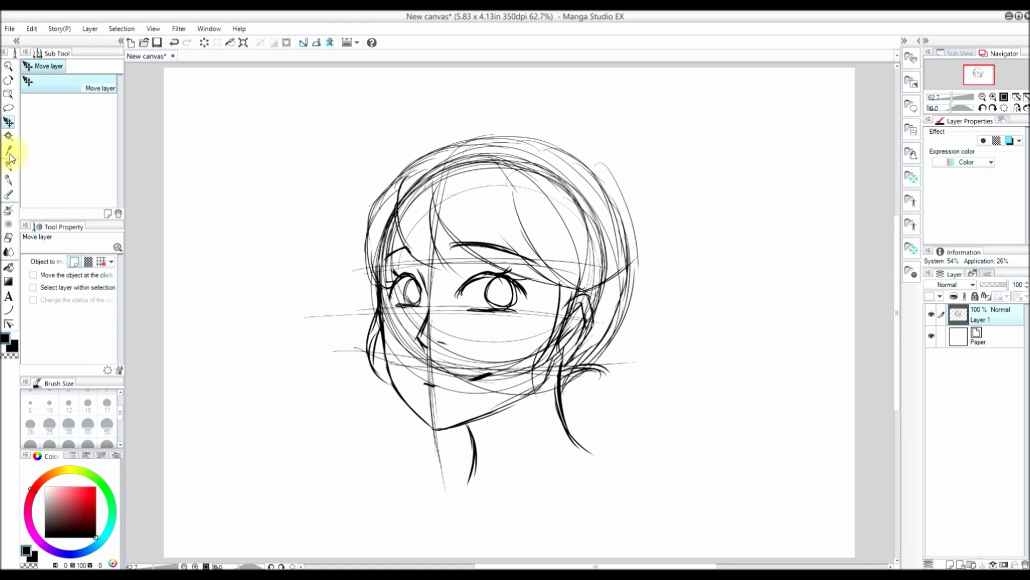
click(8, 180)
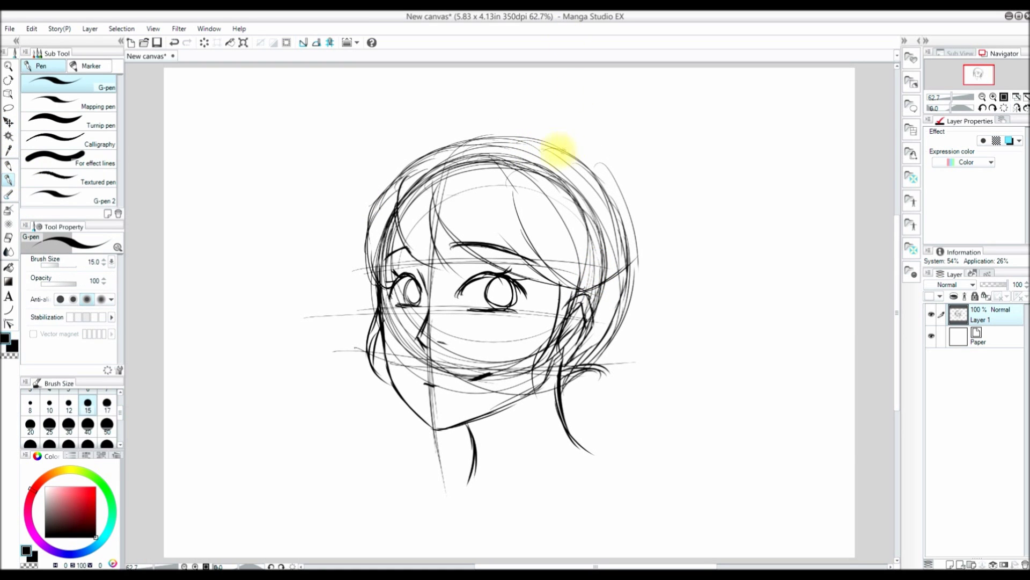
Step: Flip the canvas view horizontally to check the head and hair, and flip it back
drag(483, 100, 576, 122)
key(ctrl+z)
click(1017, 108)
click(1016, 108)
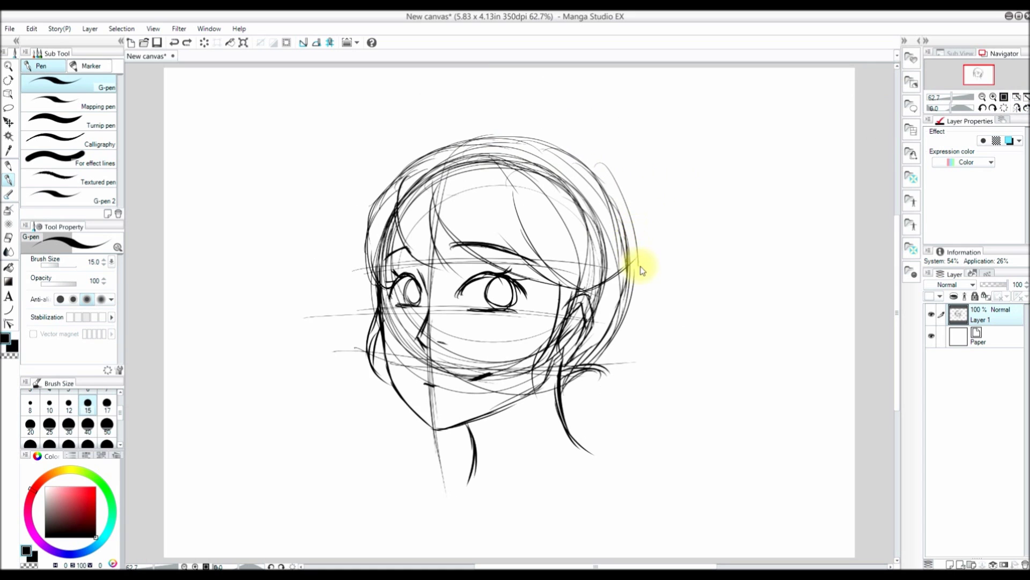
key(ctrl+z)
key(ctrl+y)
Step: Erase the outer hair lines behind the ear and redraw the lock beside the far cheek down to chin level
drag(639, 248, 649, 313)
click(9, 165)
mouse_move(375, 301)
mouse_down()
mouse_move(364, 376)
mouse_move(381, 423)
mouse_up()
click(8, 179)
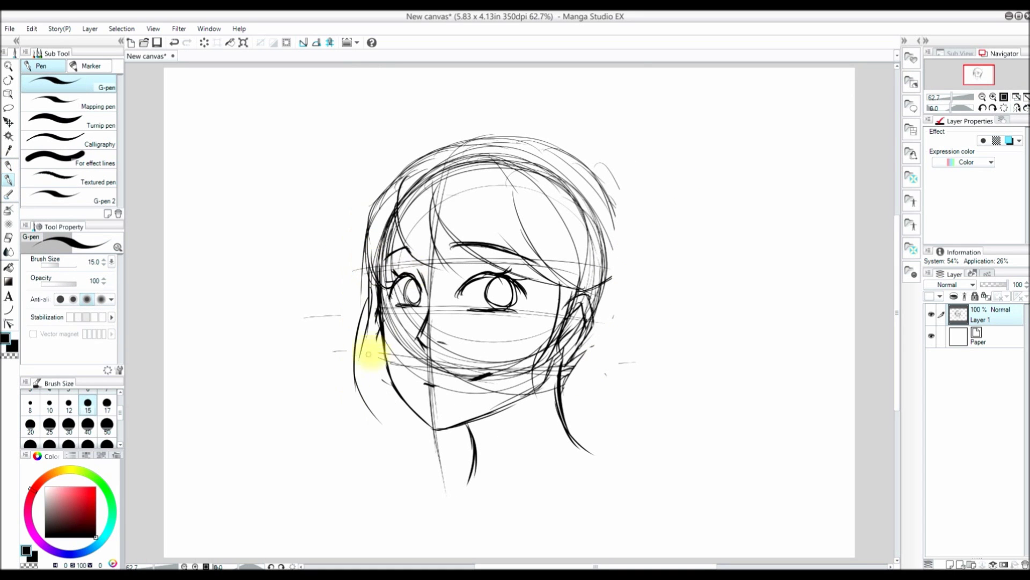
drag(377, 333, 416, 432)
Step: Draw the back hair falling past the ear in curved strands that flick outward at the ends
mouse_move(609, 197)
mouse_down()
mouse_move(634, 349)
mouse_move(641, 327)
mouse_up()
drag(610, 354, 638, 418)
drag(589, 314, 563, 401)
drag(600, 333, 595, 417)
drag(618, 298, 625, 416)
drag(636, 322, 629, 391)
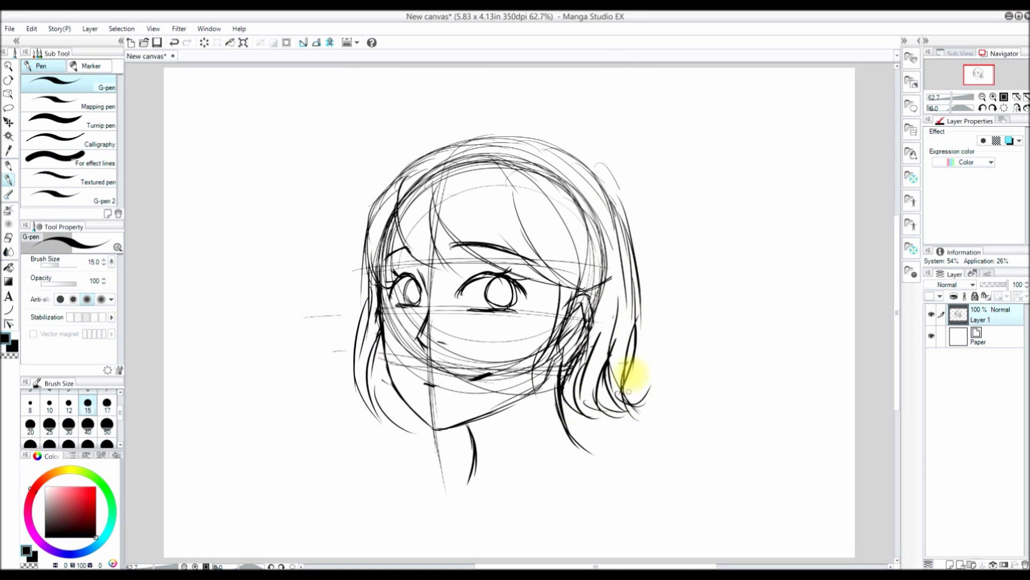
Step: Add more strands to the hair beside the far cheek and strengthen its outer outline up to the crown
drag(380, 354, 414, 430)
drag(394, 393, 404, 433)
drag(368, 245, 360, 343)
mouse_move(358, 327)
mouse_down()
mouse_move(387, 429)
mouse_move(365, 408)
mouse_up()
drag(372, 207, 491, 139)
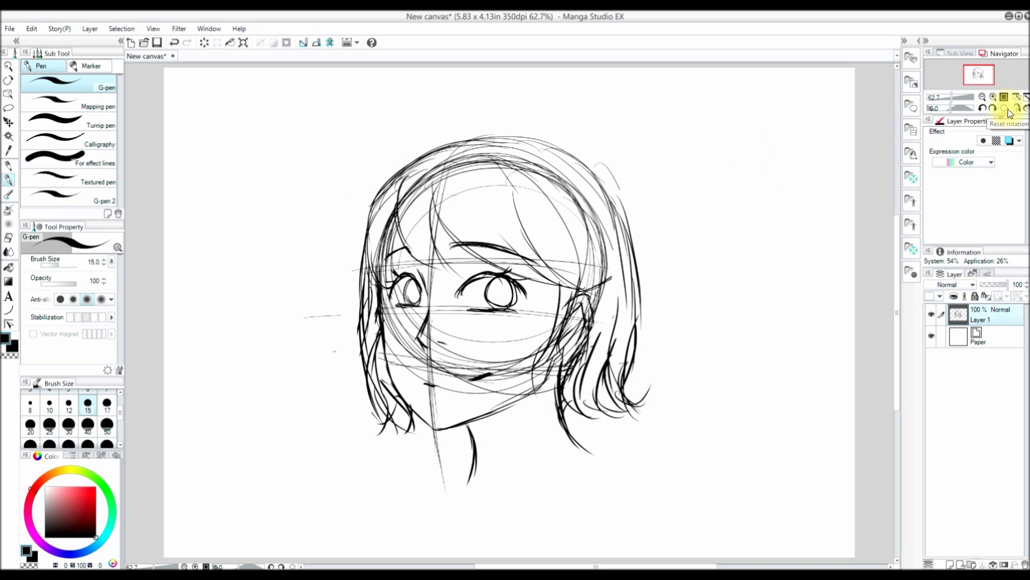
Step: Darken and extend the neck lines, and draw the shoulder lines with a curved neckline below
drag(468, 423, 475, 483)
drag(476, 448, 473, 496)
drag(562, 421, 637, 467)
drag(474, 452, 397, 476)
mouse_move(472, 454)
mouse_down()
mouse_move(423, 474)
mouse_move(633, 468)
mouse_up()
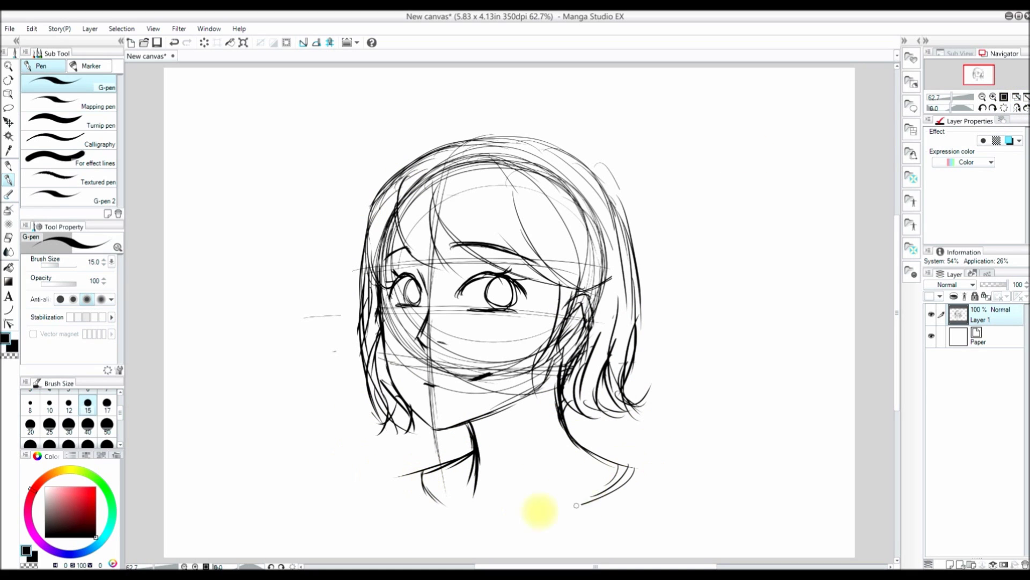
Step: Draw a heart-shaped hair clip above the ear and add a pupil to each eye
drag(536, 281, 582, 252)
drag(496, 288, 502, 295)
drag(411, 287, 416, 292)
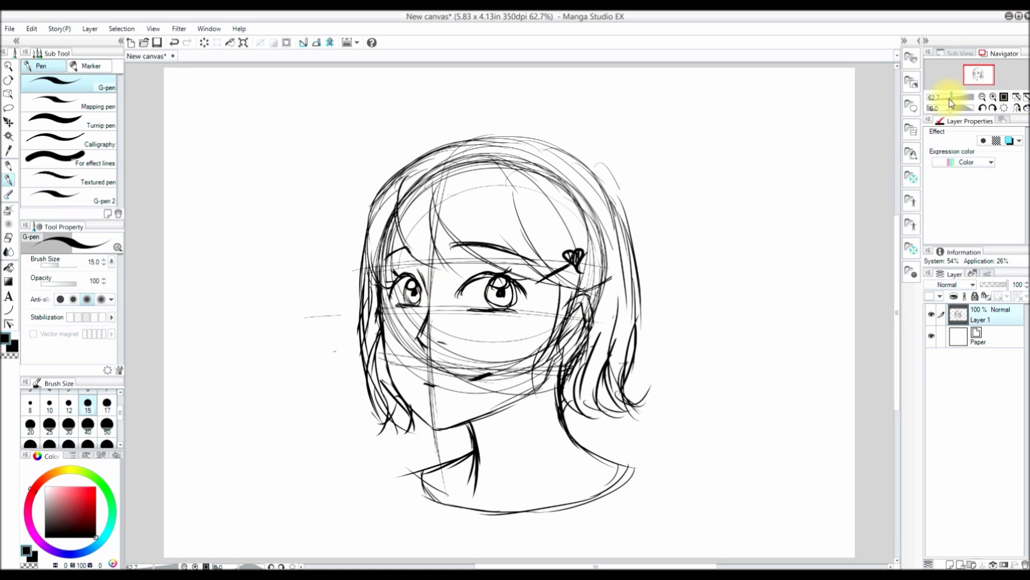
click(10, 105)
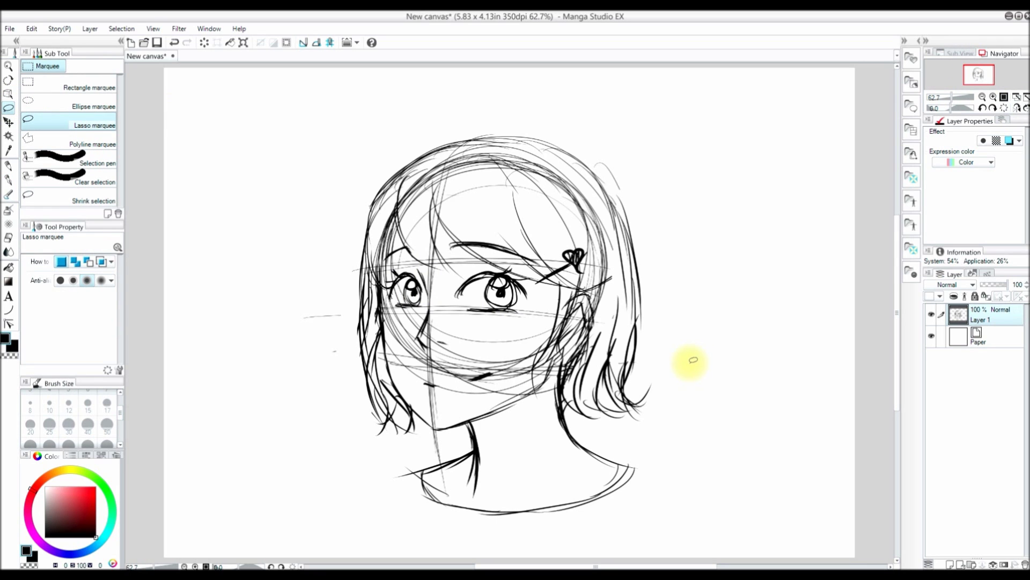
mouse_move(671, 385)
mouse_down()
mouse_move(637, 390)
mouse_move(628, 414)
mouse_move(571, 409)
mouse_move(588, 374)
mouse_move(611, 360)
mouse_up()
key(ctrl+z)
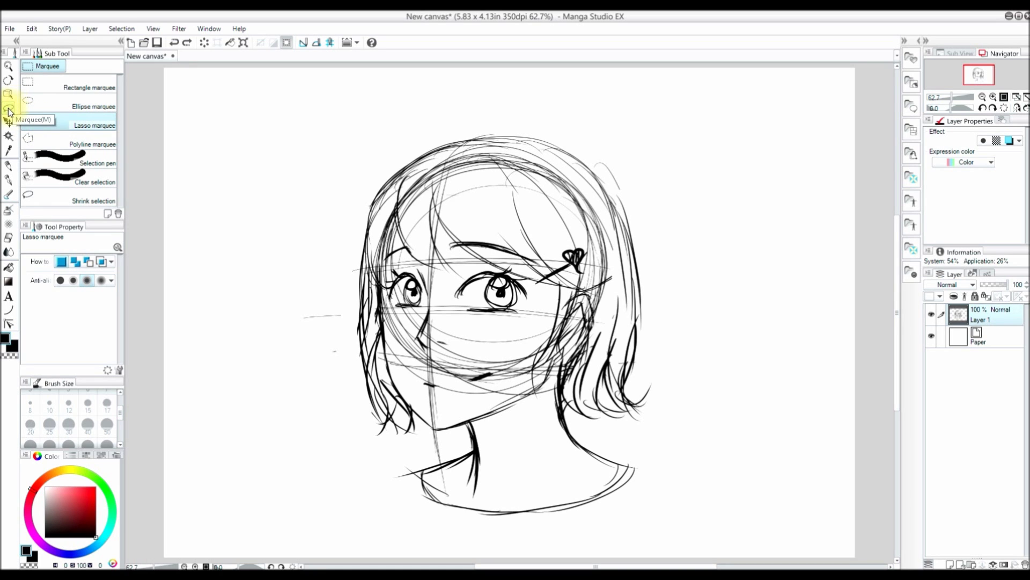
Step: Lasso the head and hair down to the chin, leaving out the neck, and start a Free Transform on the selection
click(91, 123)
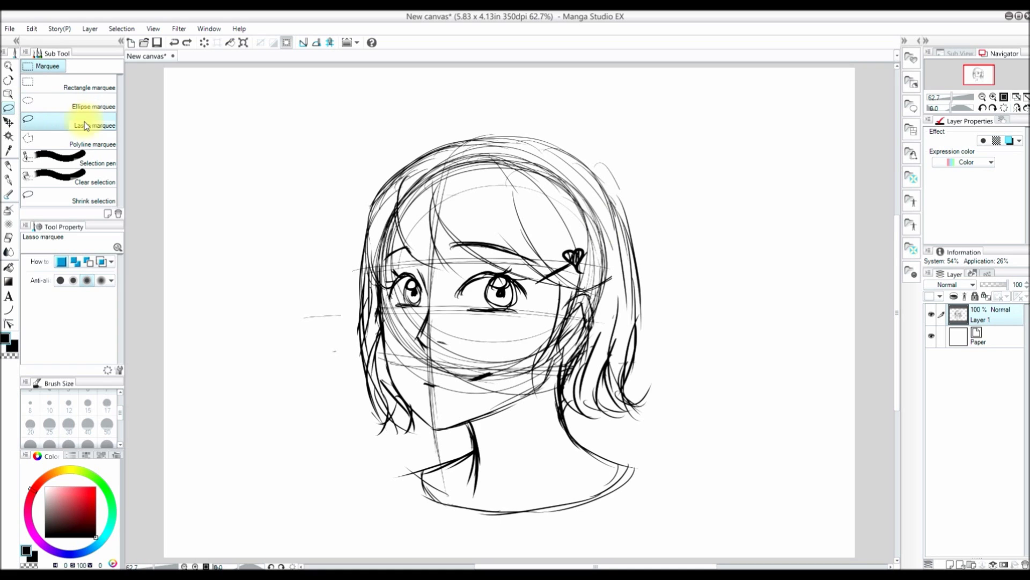
mouse_move(696, 380)
mouse_down()
mouse_move(674, 418)
mouse_move(579, 420)
mouse_move(562, 376)
mouse_move(529, 405)
mouse_move(416, 444)
mouse_move(248, 211)
mouse_move(636, 138)
mouse_move(686, 345)
mouse_move(644, 419)
mouse_up()
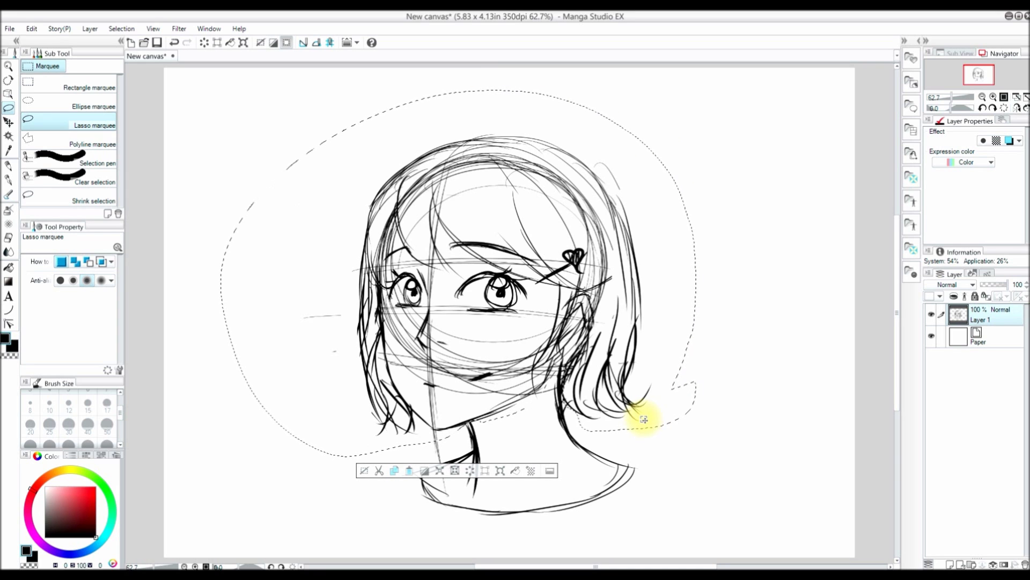
click(31, 30)
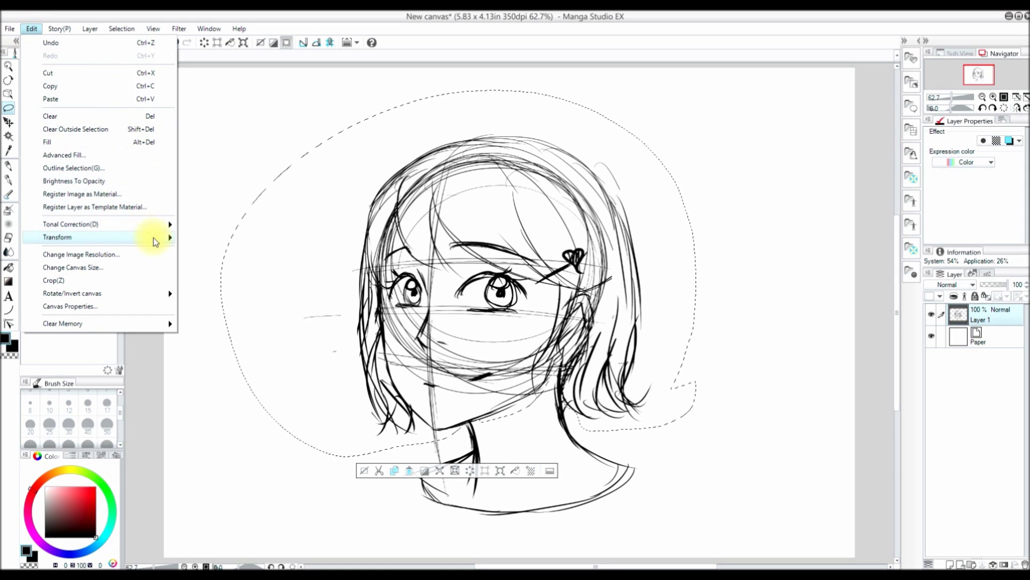
mouse_move(156, 242)
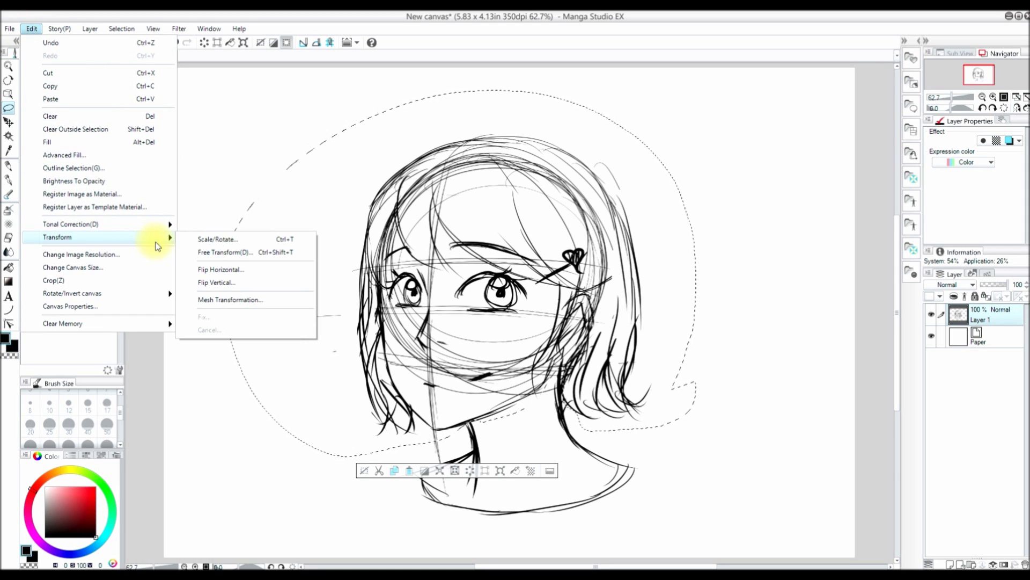
click(275, 252)
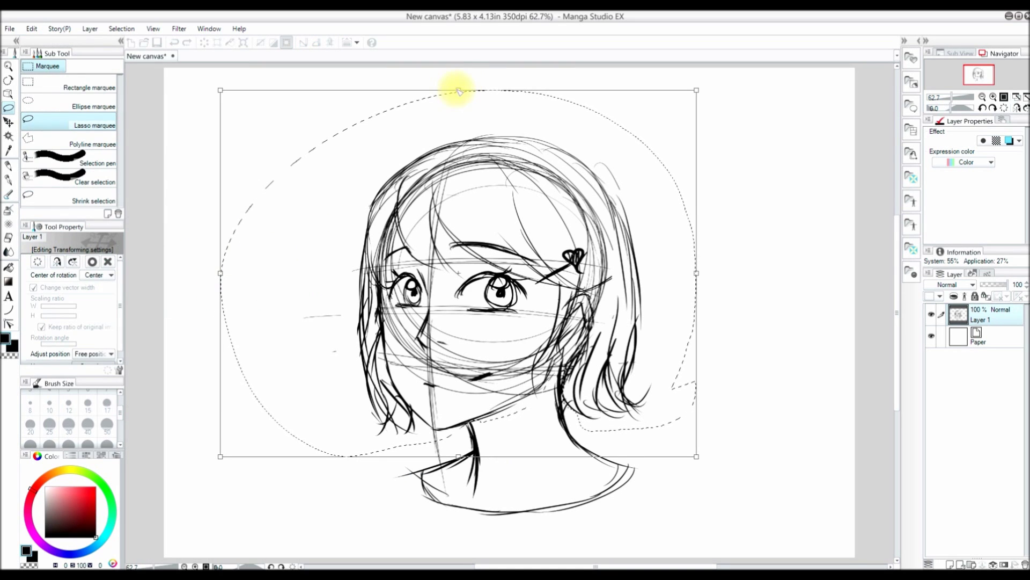
Step: Skew the selected head slightly, then fine-tune its height and position over the neck in a horizontally flipped view
drag(459, 92, 452, 89)
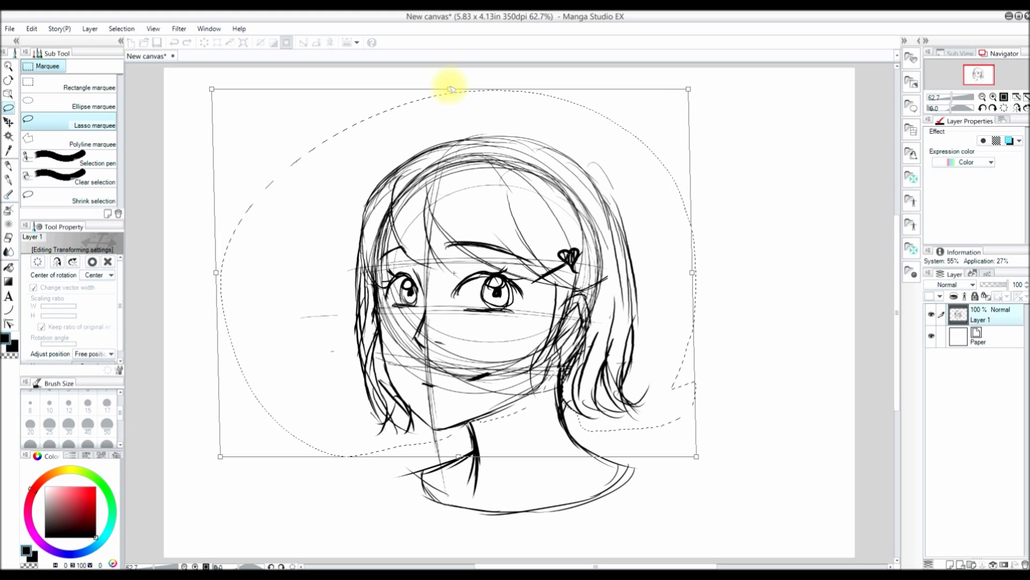
drag(458, 456, 467, 458)
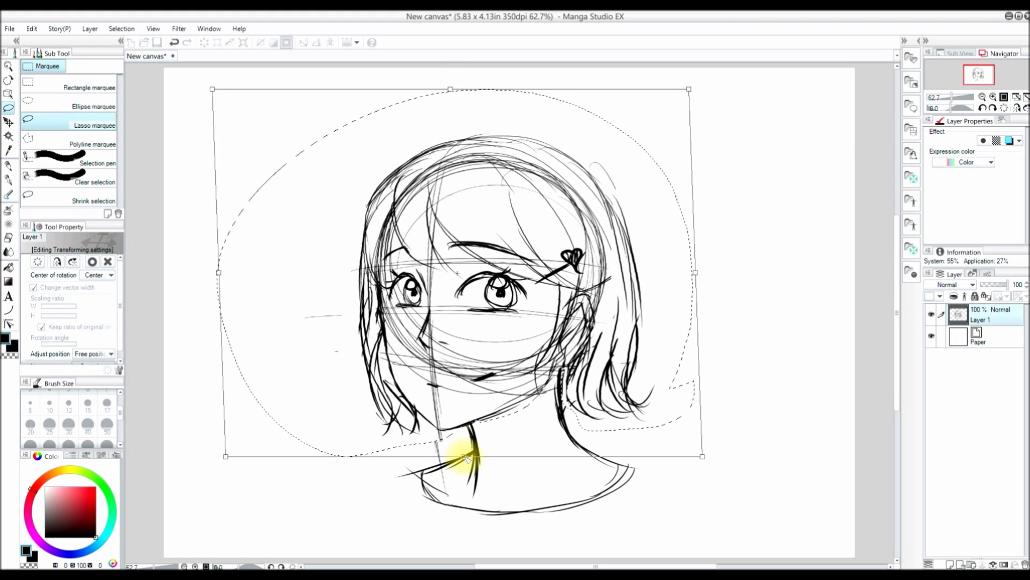
click(1016, 108)
drag(570, 89, 568, 90)
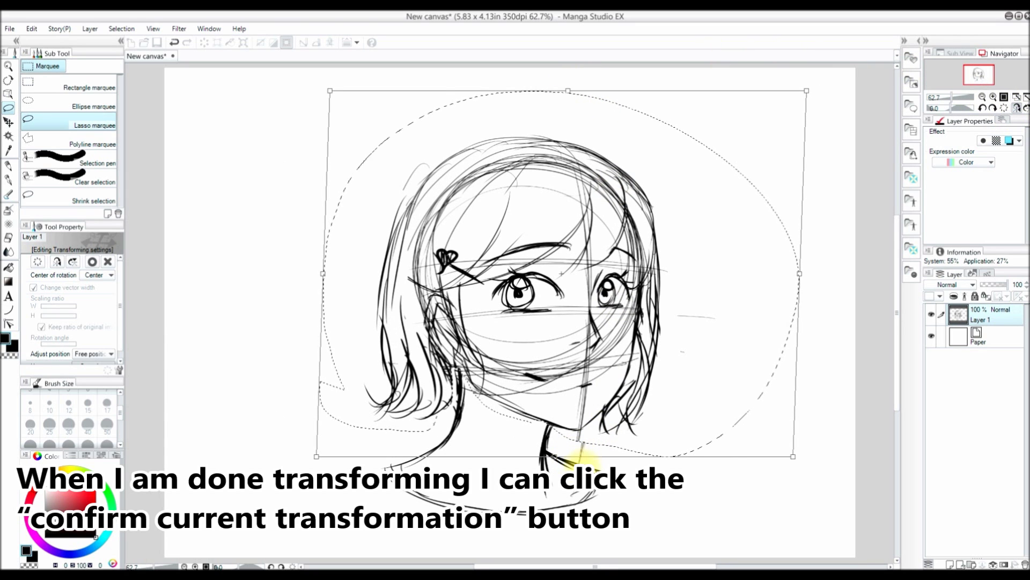
drag(555, 459, 557, 448)
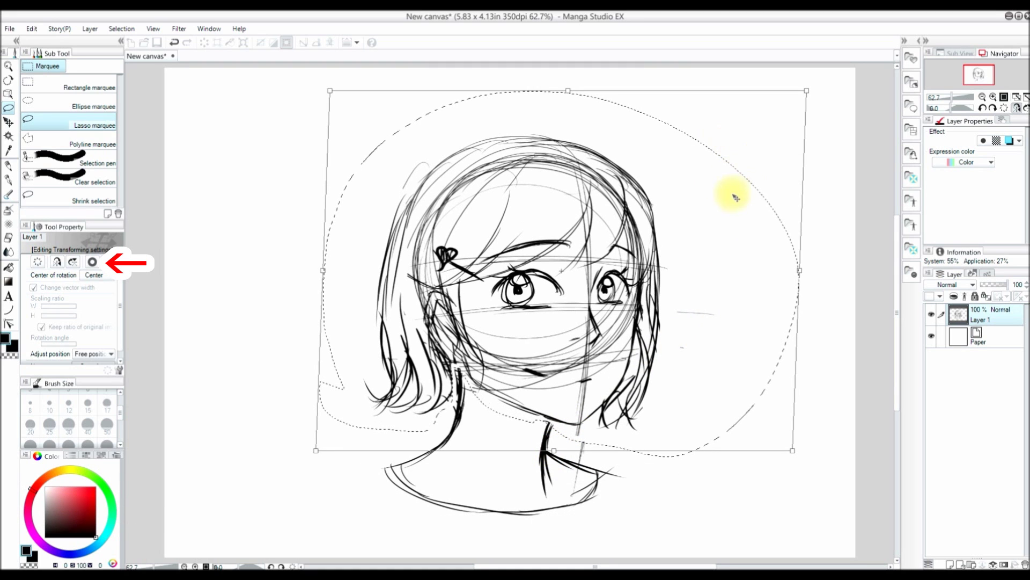
drag(731, 196, 731, 203)
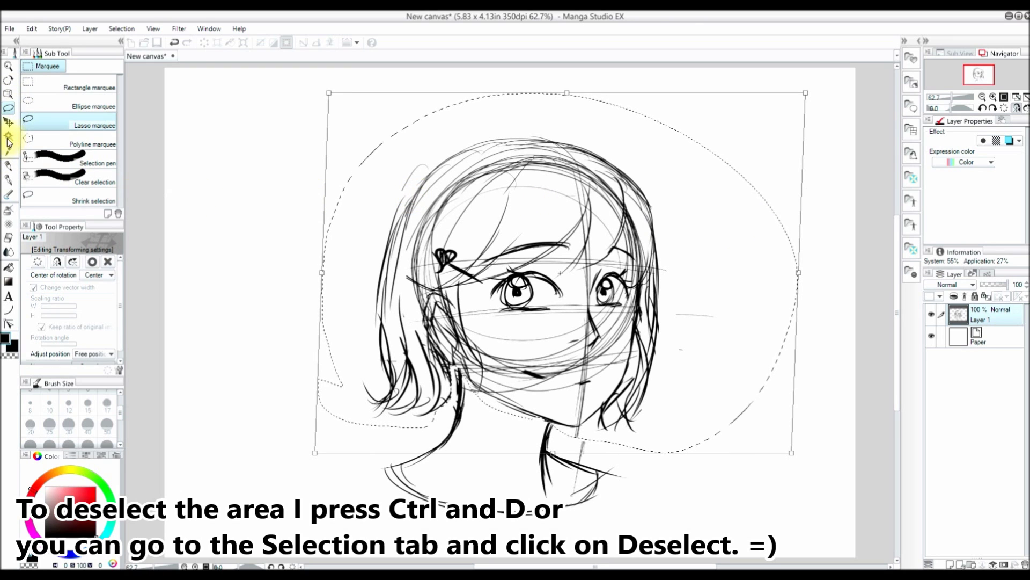
Step: Apply the transformation to the head and deselect the area
click(8, 109)
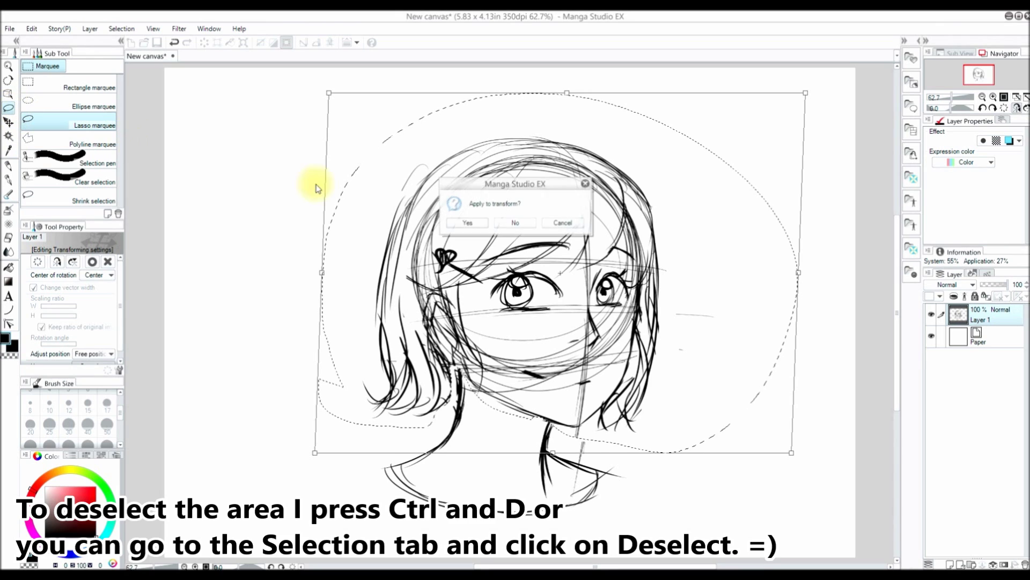
click(467, 223)
click(280, 129)
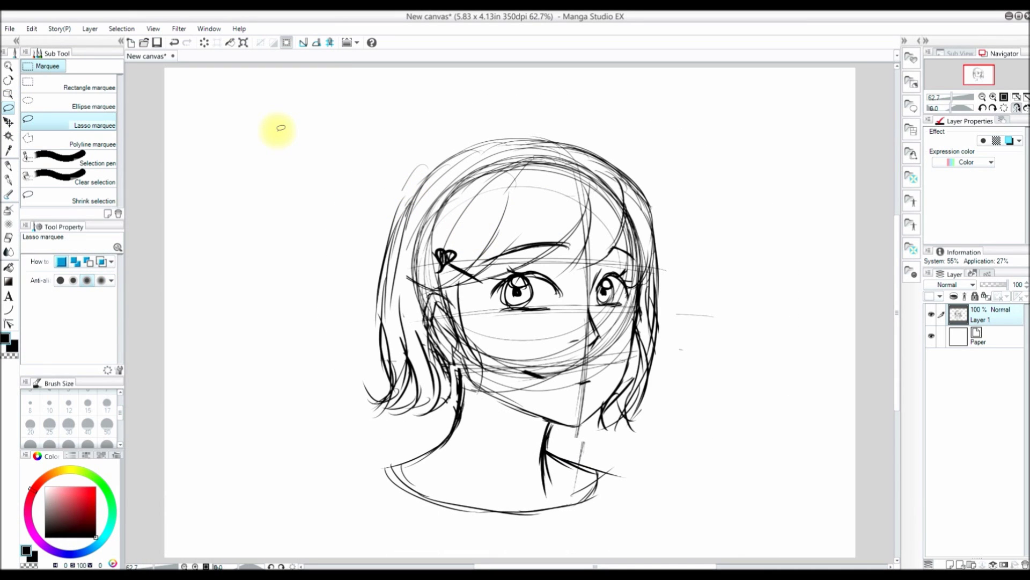
Step: Reinforce the outer hair outline on both sides with the pen and add strands near the ear, neck and chin
click(9, 180)
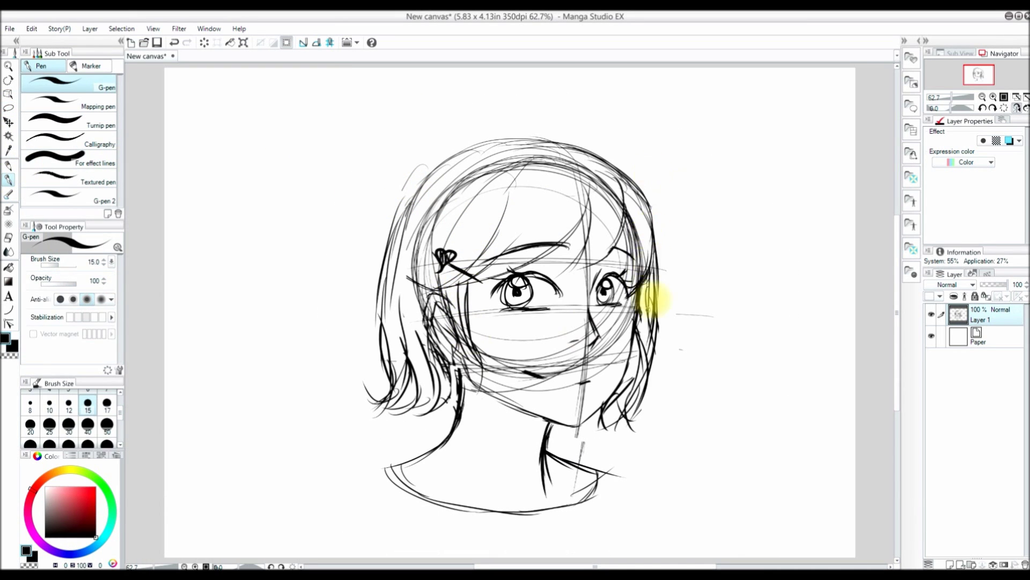
drag(621, 393, 582, 430)
drag(433, 396, 451, 405)
mouse_move(428, 177)
mouse_down()
mouse_move(380, 280)
mouse_move(389, 376)
mouse_up()
drag(634, 191, 656, 261)
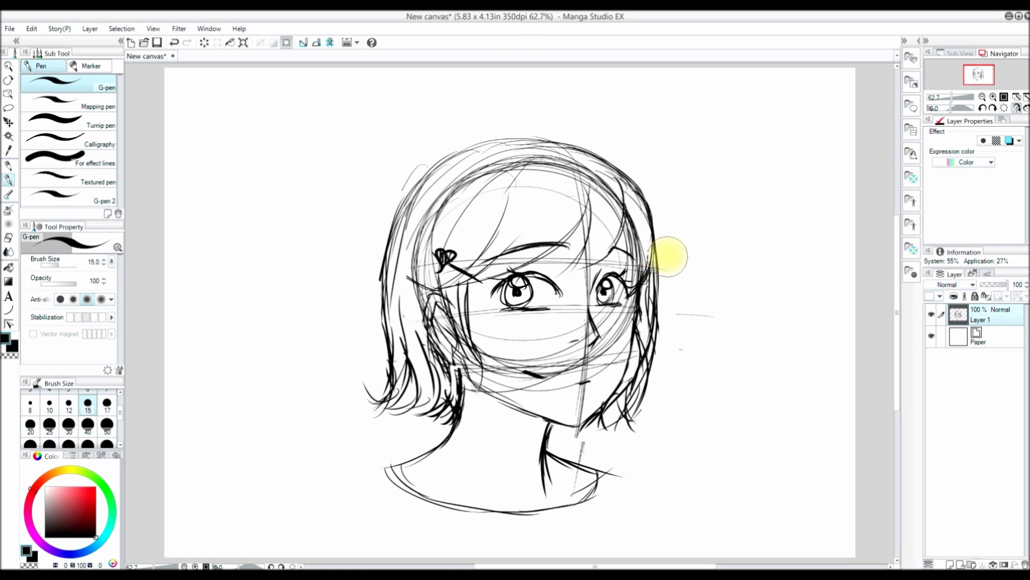
Step: Flip the canvas view back and move the whole sketch slightly up on the canvas
click(1017, 108)
key(k)
drag(593, 242, 587, 224)
Step: Lower the opacity of the sketch layer, Layer 1, to 22%
drag(996, 287, 999, 292)
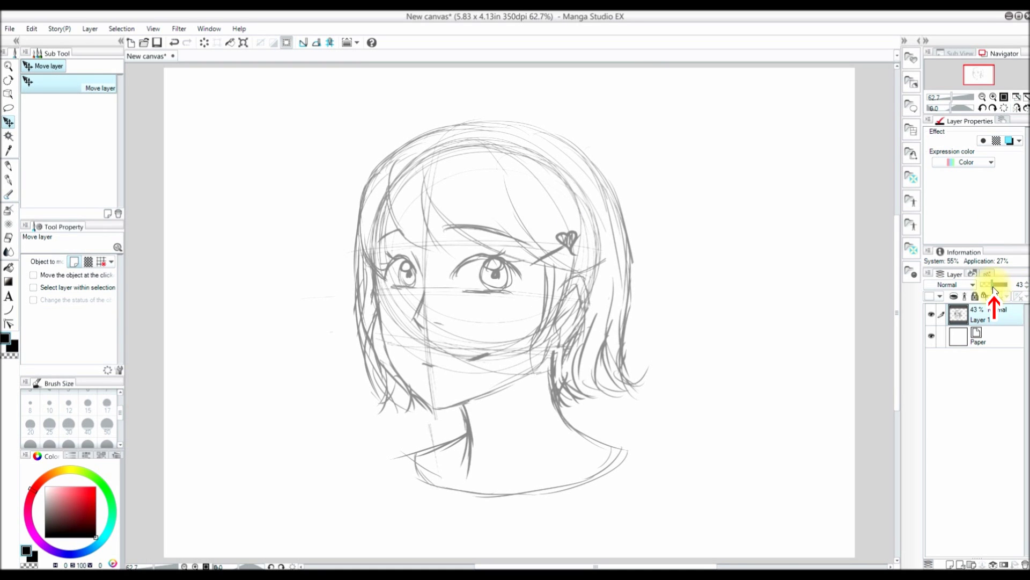
drag(994, 290, 990, 290)
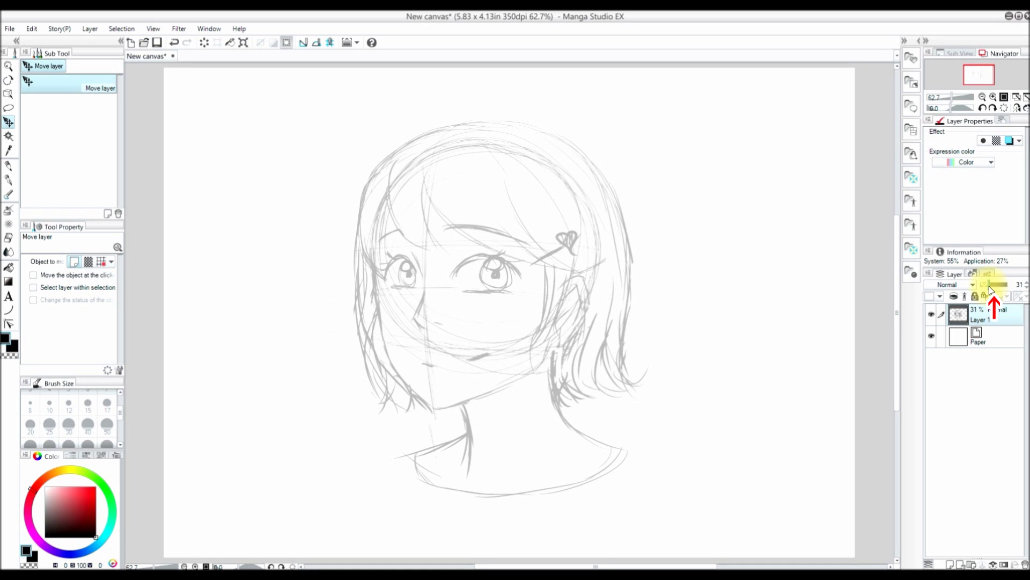
drag(987, 286, 987, 287)
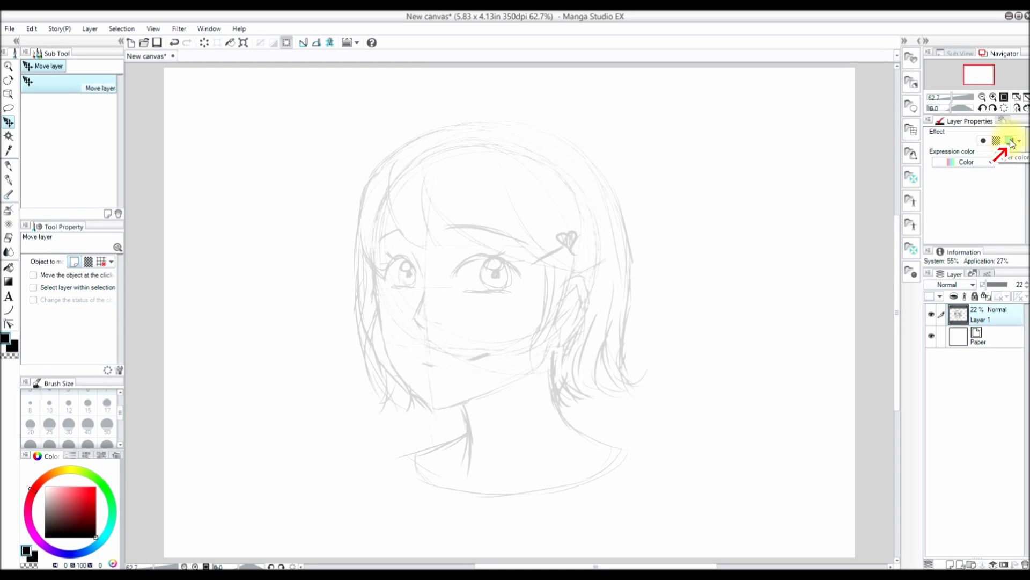
click(1005, 123)
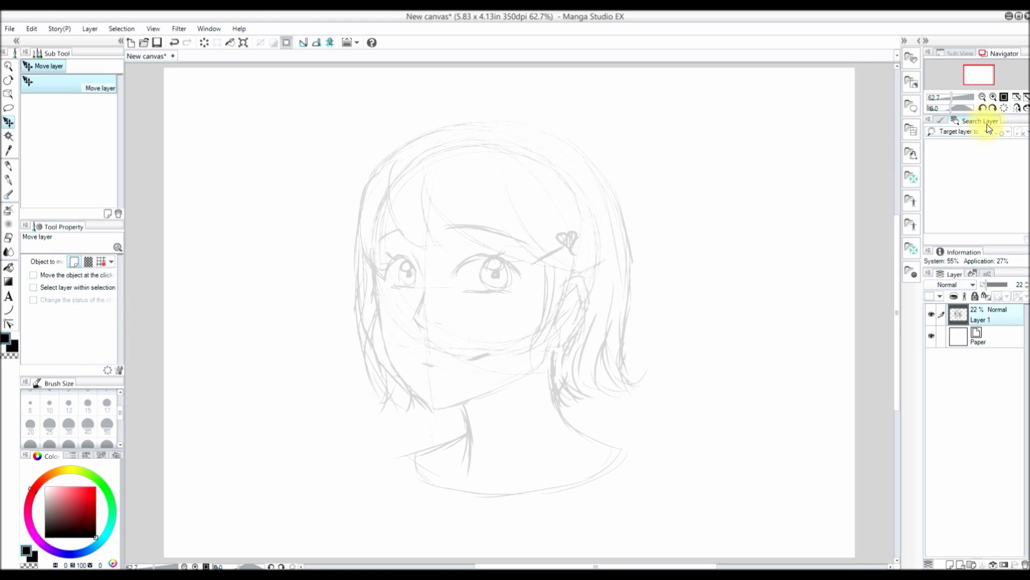
click(943, 123)
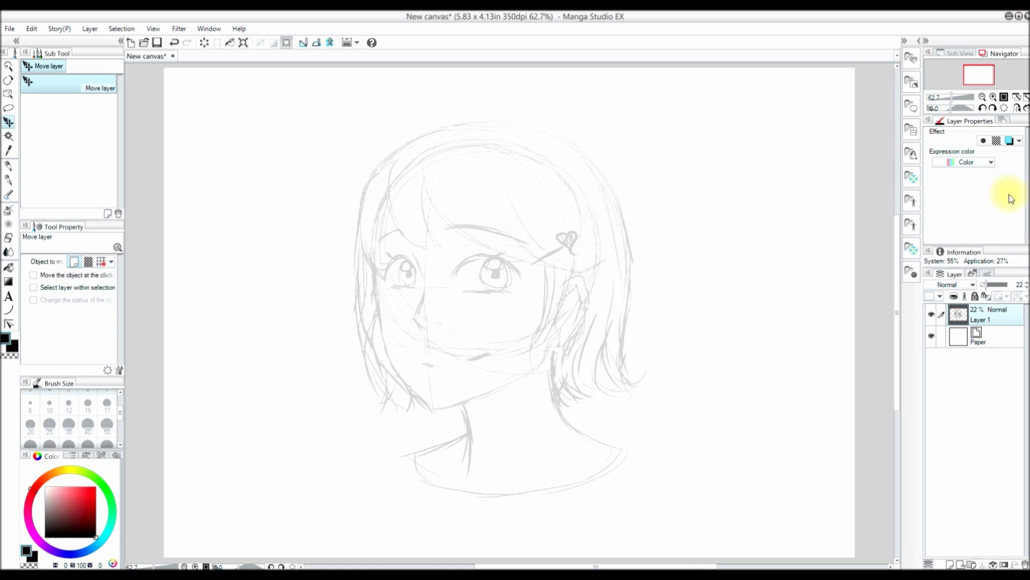
Step: Apply the blue layer color effect to Layer 1 and lower its opacity to 16%
click(1009, 143)
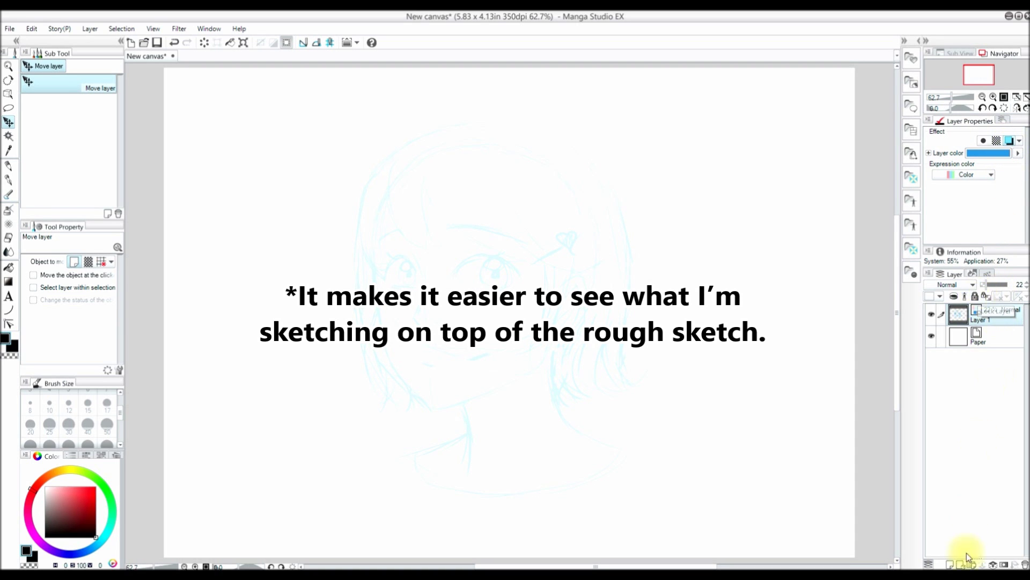
drag(986, 288, 983, 289)
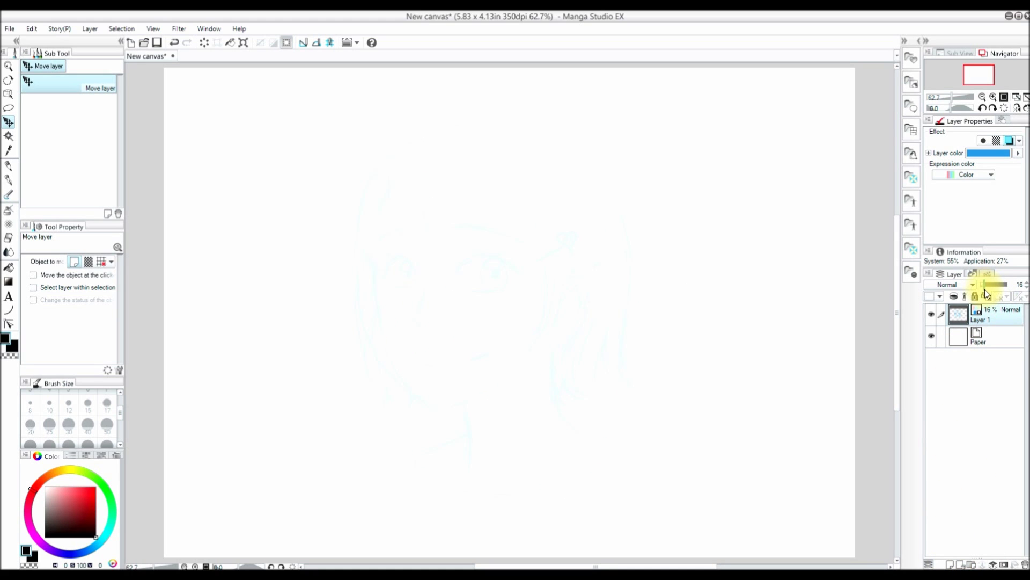
Step: Add a new layer above Layer 1 and trace the face outline on it with the G-pen at size 15
click(950, 564)
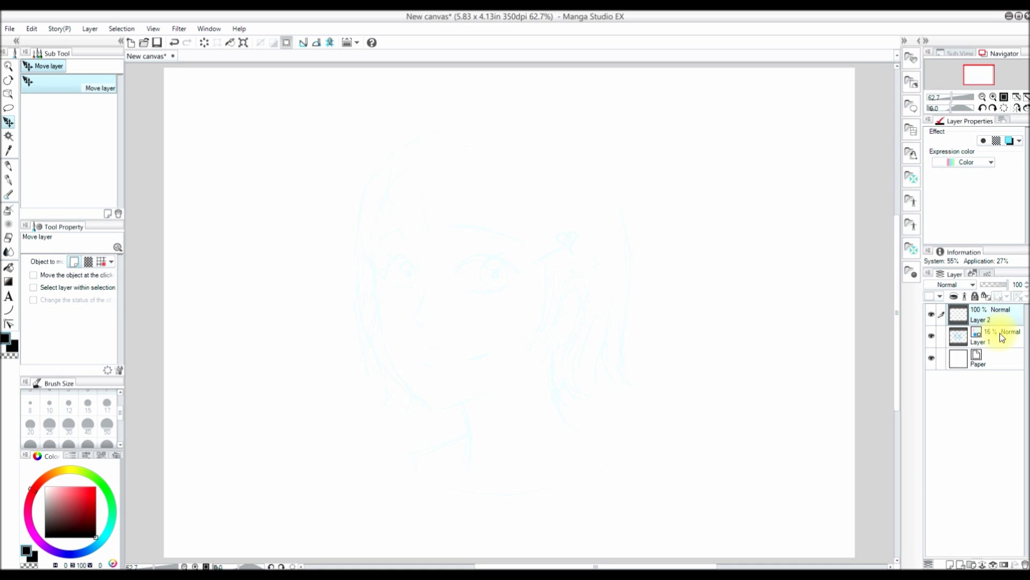
scroll(429, 314, up, 1)
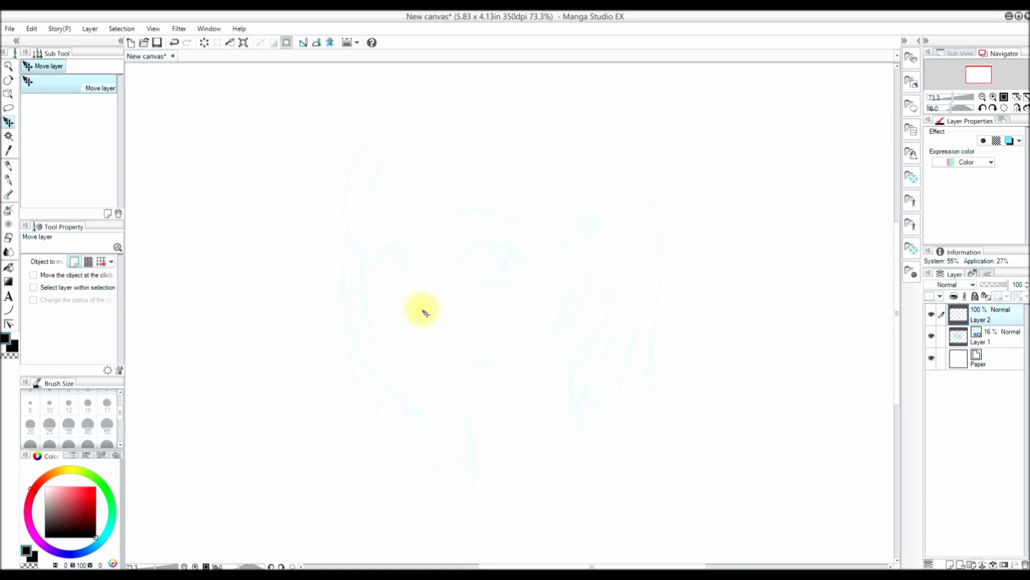
scroll(429, 314, up, 1)
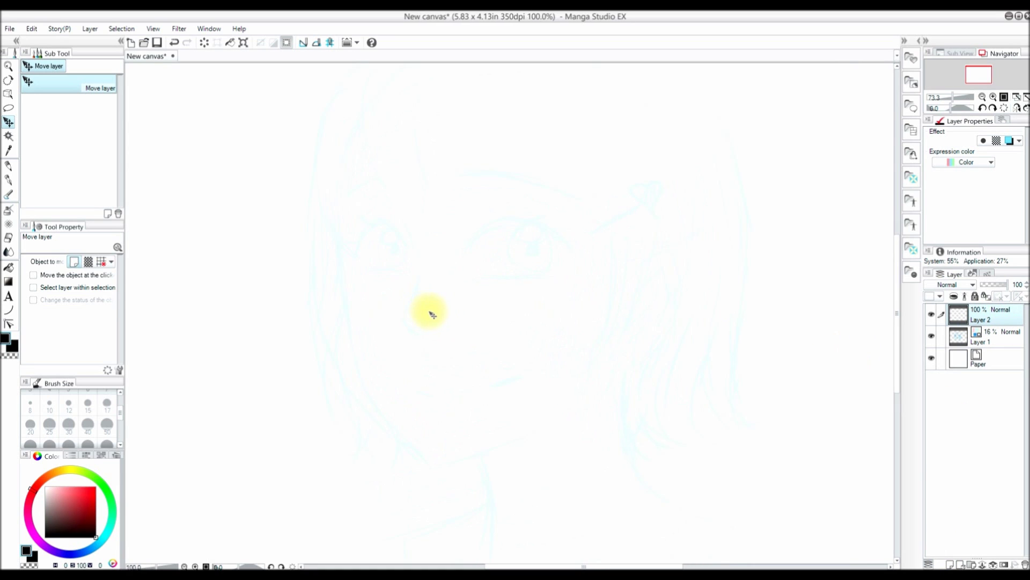
click(9, 179)
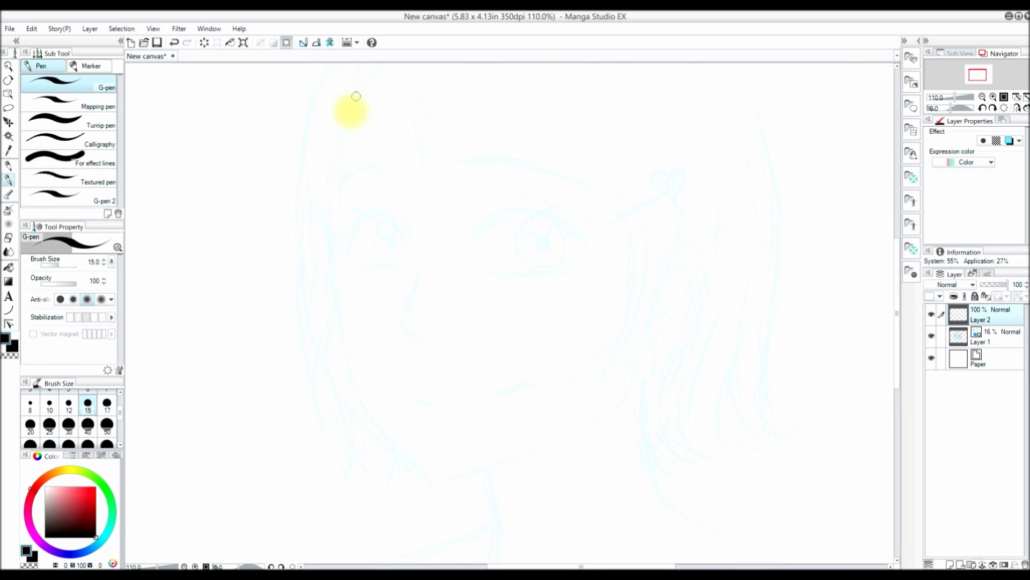
mouse_move(352, 105)
mouse_down()
mouse_move(329, 207)
mouse_move(436, 478)
mouse_move(345, 240)
mouse_move(453, 435)
mouse_up()
Step: Lasso the lower face outline, adjust its shape with a free transform, apply it and deselect
click(1004, 107)
key(m)
mouse_move(684, 357)
mouse_down()
mouse_move(533, 490)
mouse_move(760, 338)
mouse_up()
key(ctrl+shift+t)
drag(513, 503, 509, 503)
click(11, 110)
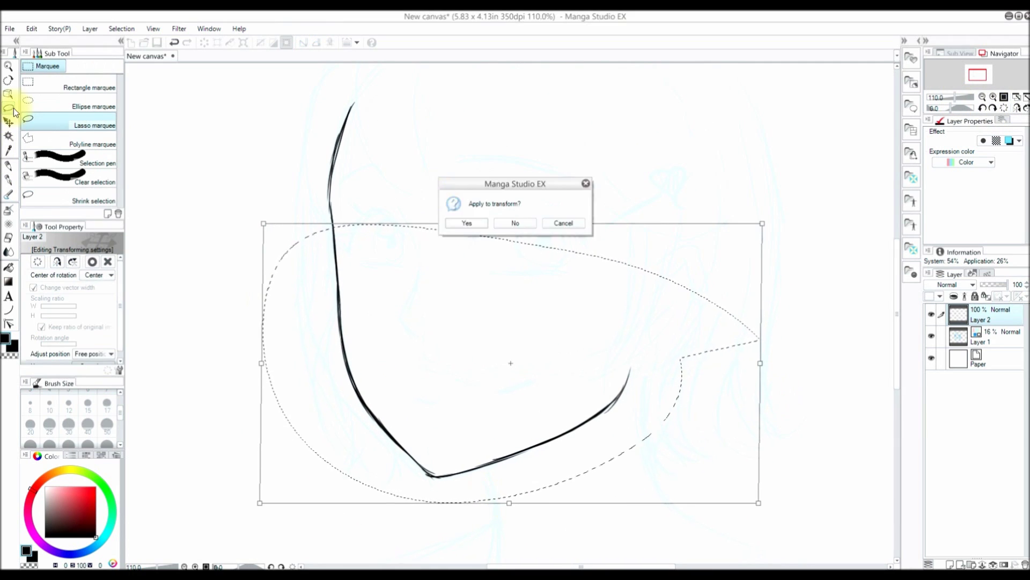
click(467, 223)
key(ctrl+d)
Step: Draw the front and back lines of the neck with the G-pen
key(p)
drag(896, 285, 896, 313)
drag(486, 368, 498, 464)
drag(648, 260, 685, 422)
Step: Draw the ear's outer contour and inner fold lines over the sketch with the pen
scroll(649, 361, up, 1)
scroll(650, 362, up, 1)
mouse_move(667, 218)
mouse_down()
mouse_move(699, 230)
mouse_move(692, 289)
mouse_up()
drag(628, 352, 653, 317)
drag(663, 239, 668, 298)
mouse_move(639, 327)
mouse_down()
mouse_move(648, 267)
mouse_move(673, 250)
mouse_up()
Step: Ink the nose bridge, nose and smiling mouth over the rough sketch
click(1016, 108)
click(1016, 108)
drag(396, 174, 414, 214)
drag(433, 302, 443, 305)
click(993, 107)
drag(432, 237, 437, 270)
drag(460, 303, 478, 339)
Step: Draw the thick upper lash line of the larger eye and add individual lashes, rotating the canvas as needed
click(983, 108)
click(983, 108)
click(993, 97)
click(982, 108)
click(983, 108)
mouse_move(438, 234)
mouse_down()
mouse_move(421, 297)
mouse_move(428, 240)
mouse_move(475, 194)
mouse_up()
drag(447, 223, 442, 198)
click(982, 108)
drag(408, 269, 463, 205)
click(1003, 108)
drag(530, 210, 528, 193)
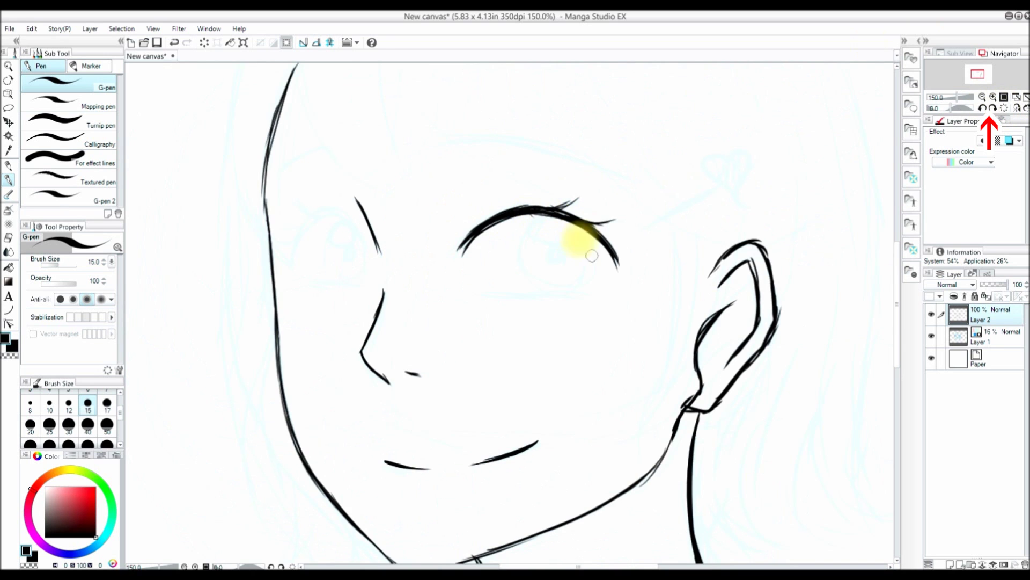
drag(591, 228, 622, 263)
Step: Lasso the larger eye's upper lash line, narrow it slightly with a transform and deselect
key(m)
drag(594, 151, 636, 185)
key(ctrl+t)
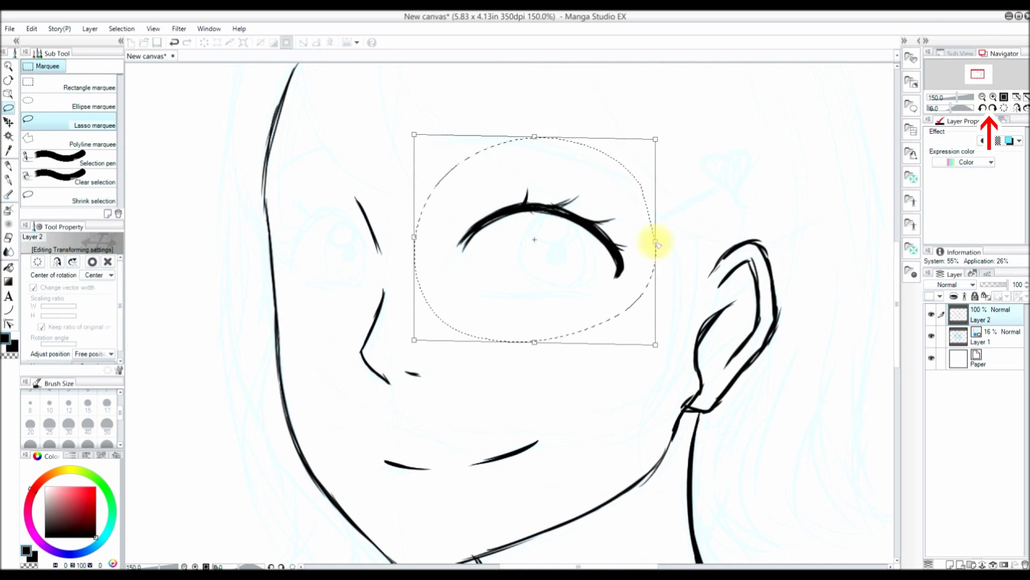
drag(655, 241, 650, 238)
key(Return)
click(121, 28)
click(138, 56)
Step: Draw the lower lash line of the larger eye with the pen
key(p)
click(993, 108)
click(993, 108)
drag(518, 273, 569, 367)
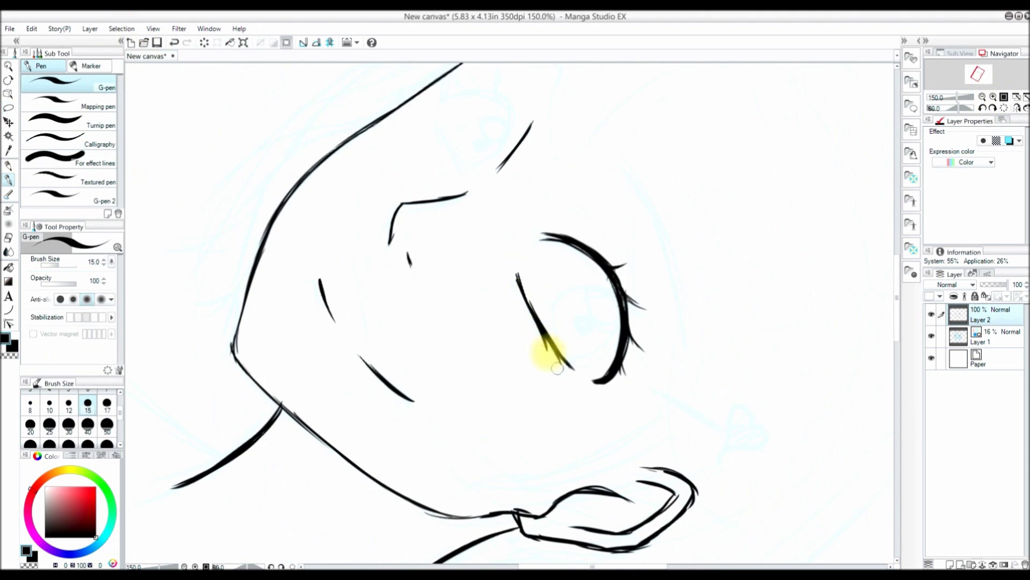
mouse_move(531, 311)
mouse_down()
mouse_move(516, 270)
mouse_move(593, 286)
mouse_up()
click(1003, 108)
Step: Try drawing the iris and highlight of the larger eye and undo these strokes
drag(538, 210, 563, 285)
drag(584, 225, 564, 286)
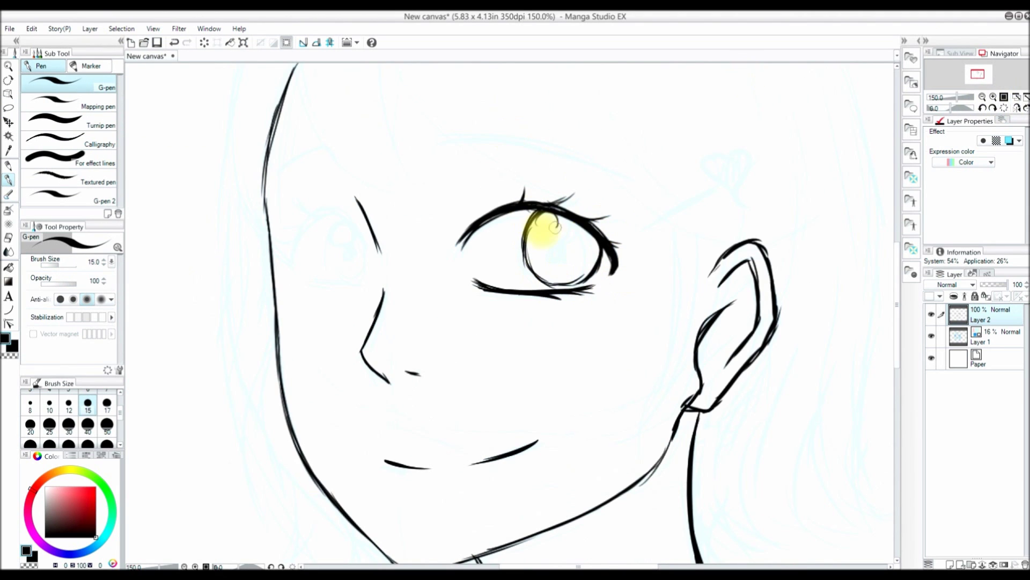
drag(538, 217, 562, 262)
click(982, 97)
click(982, 97)
click(992, 97)
click(992, 97)
key(ctrl+z)
key(ctrl+z)
key(ctrl+z)
key(ctrl+z)
Step: Draw the larger eye's iris with a round highlight and a dark pupil
drag(541, 214, 564, 286)
mouse_move(582, 222)
mouse_down()
mouse_move(580, 267)
mouse_move(558, 285)
mouse_up()
drag(538, 217, 552, 233)
mouse_move(558, 238)
mouse_down()
mouse_move(553, 256)
mouse_move(601, 284)
mouse_up()
Step: Lasso the whole larger eye, adjust it with a transform, apply it and deselect
click(992, 97)
key(m)
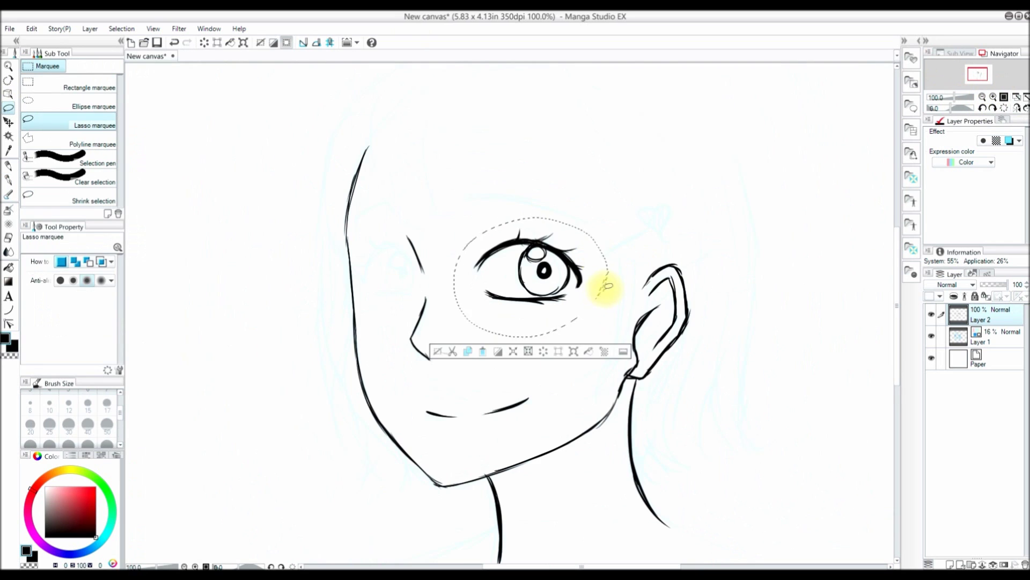
key(ctrl+t)
key(Return)
key(ctrl+d)
Step: Flip the canvas view and draw the smaller far eye with lashes, iris, highlight and pupil
key(ctrl+plus)
click(8, 180)
key(h)
mouse_move(655, 245)
mouse_down()
mouse_move(700, 215)
mouse_move(692, 202)
mouse_up()
drag(722, 231, 739, 252)
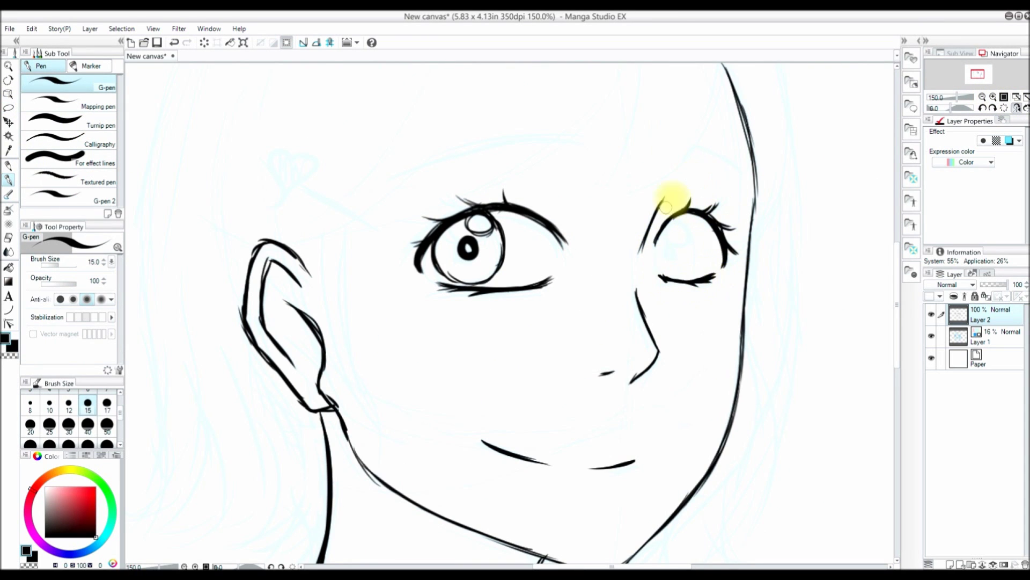
mouse_move(668, 236)
mouse_down()
mouse_move(685, 257)
mouse_move(695, 226)
mouse_up()
drag(677, 218, 682, 223)
Step: Add eyelid creases above both eyes and draw both eyebrows
drag(950, 108, 942, 108)
drag(390, 285, 461, 215)
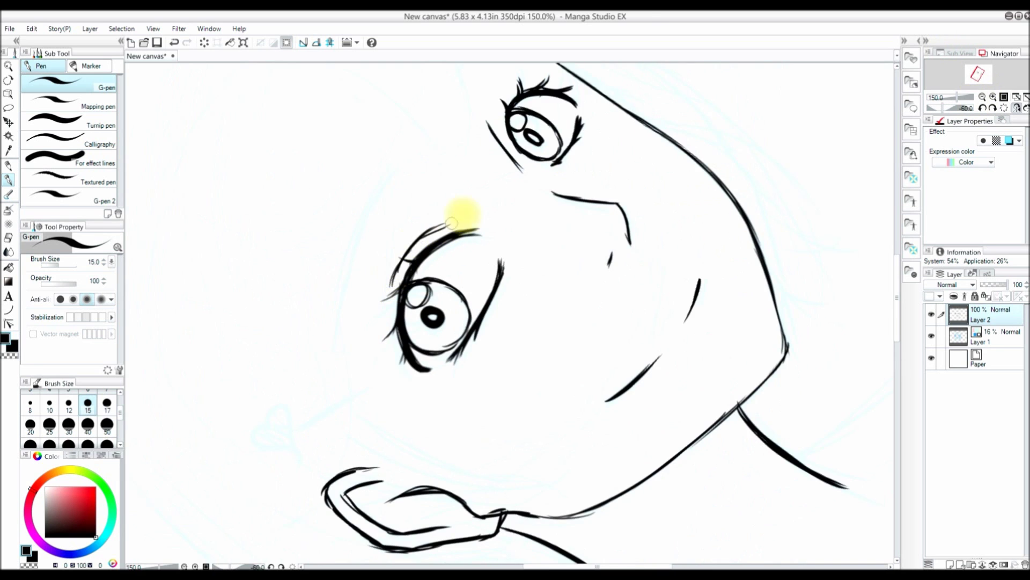
drag(488, 137, 516, 92)
click(1004, 107)
click(982, 97)
drag(950, 107, 947, 108)
drag(498, 189, 389, 288)
click(1003, 108)
drag(628, 208, 668, 215)
Step: Lasso the smaller eye, scale it to 102% with a transform and apply it
click(982, 97)
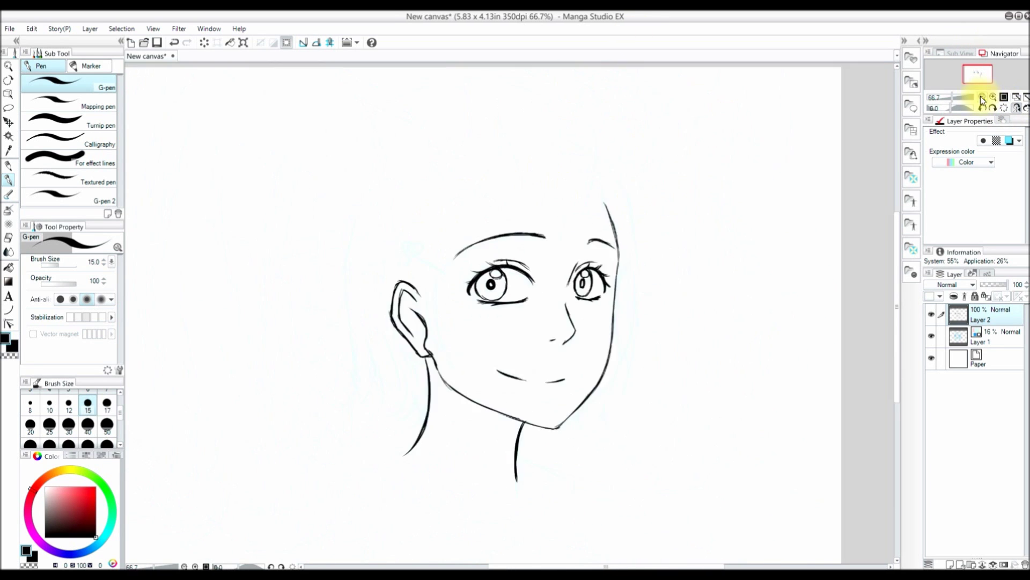
click(1016, 108)
scroll(409, 240, up, 1)
key(m)
mouse_move(408, 249)
mouse_down()
mouse_move(419, 262)
mouse_move(409, 248)
mouse_up()
key(ctrl+t)
drag(414, 304, 416, 301)
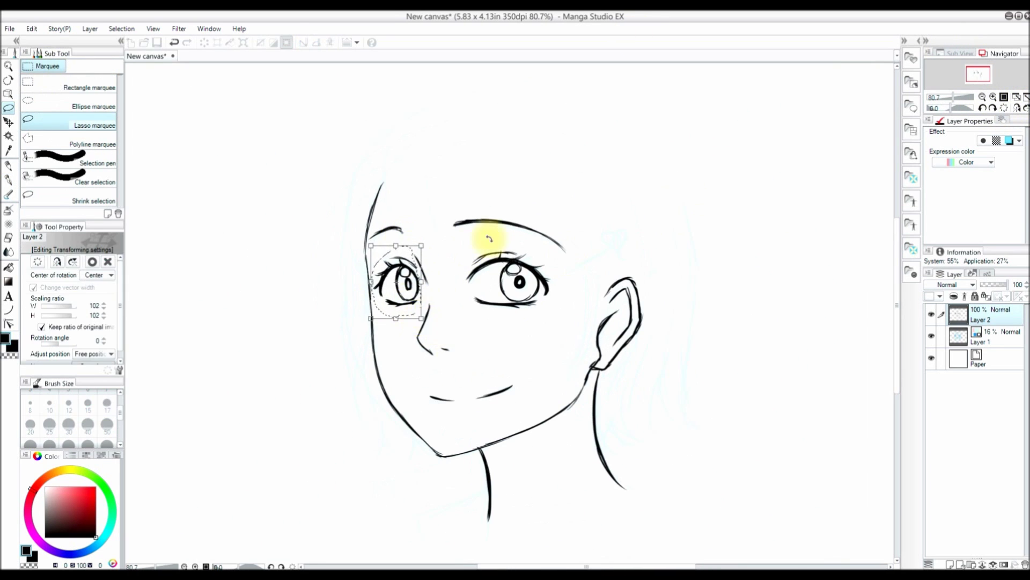
click(1016, 108)
key(Return)
Step: Lasso the eyebrows, reposition them with a transform, deselect and restore the unflipped canvas view
mouse_move(647, 243)
mouse_down()
mouse_move(632, 241)
mouse_move(647, 236)
mouse_up()
key(ctrl+t)
mouse_move(661, 187)
mouse_down()
mouse_move(625, 211)
mouse_move(587, 188)
mouse_move(575, 202)
mouse_move(594, 175)
mouse_up()
key(Return)
key(ctrl+t)
key(Return)
key(ctrl+d)
click(1026, 97)
click(1016, 108)
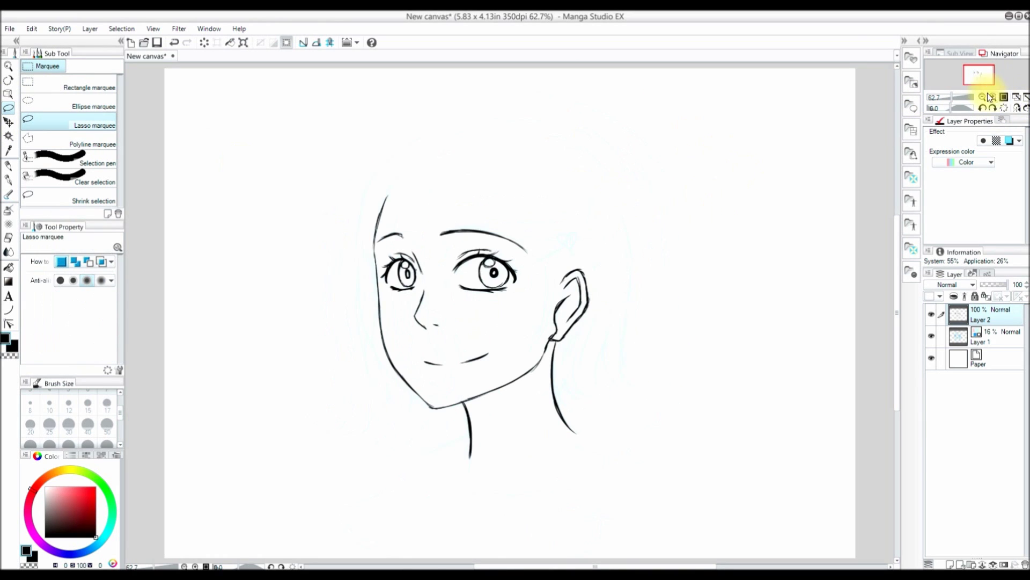
Step: Add a new layer for the hair and draw the fringe, the heart hair clip and the strands beside the ear
click(8, 179)
mouse_move(386, 165)
mouse_down()
mouse_move(392, 210)
mouse_move(456, 259)
mouse_up()
click(950, 564)
mouse_move(388, 168)
mouse_down()
mouse_move(385, 200)
mouse_move(443, 260)
mouse_up()
drag(397, 149, 386, 181)
drag(423, 177, 531, 267)
drag(501, 177, 561, 277)
mouse_move(451, 179)
mouse_down()
mouse_move(553, 274)
mouse_move(521, 341)
mouse_up()
drag(556, 301, 520, 341)
Step: Draw the hair along the far side of the face and the strand tips below the jaw and chin
drag(391, 215, 380, 279)
drag(364, 213, 388, 296)
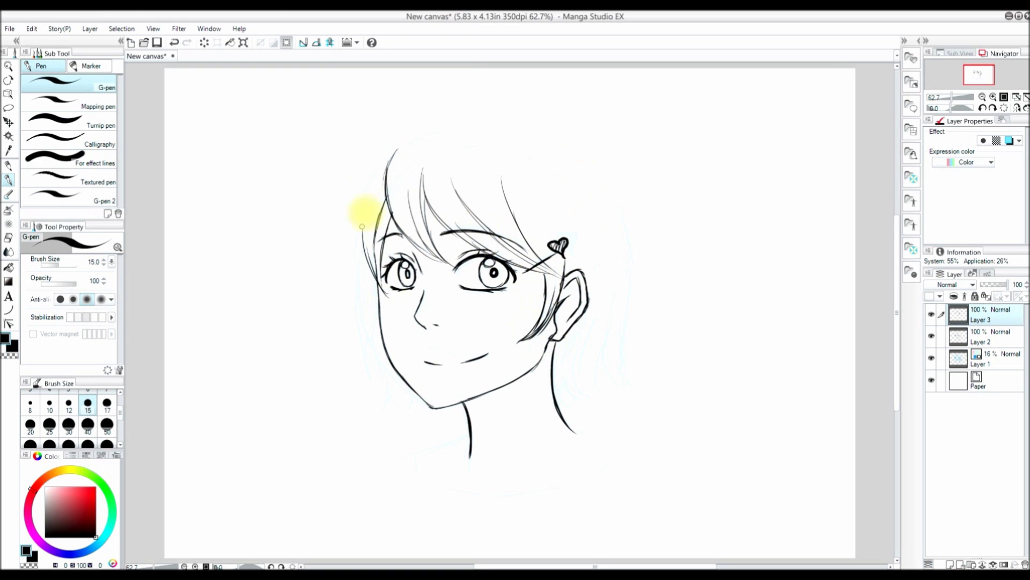
drag(398, 148, 375, 273)
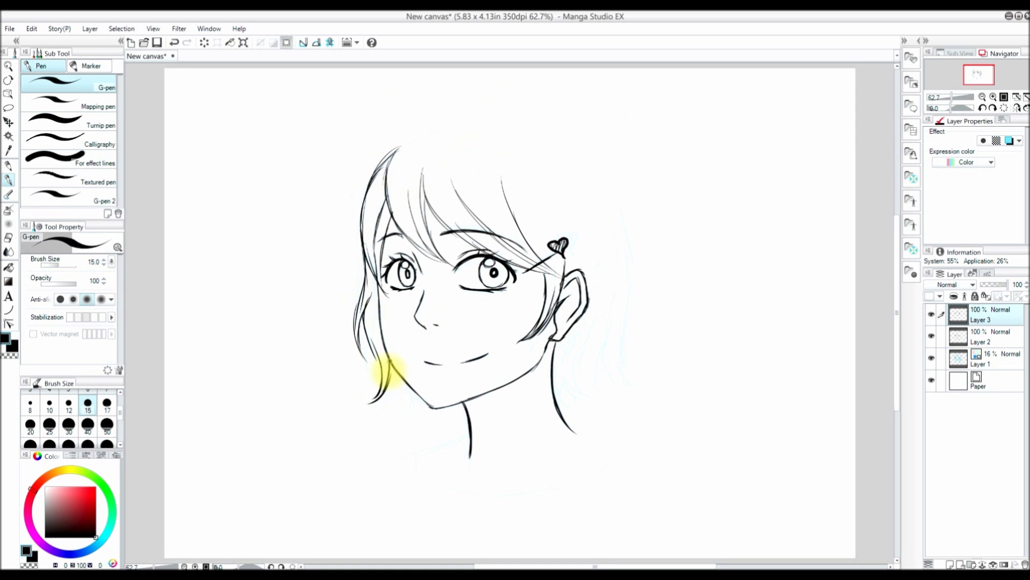
drag(402, 395, 427, 418)
drag(433, 409, 456, 418)
drag(464, 407, 450, 420)
click(1016, 108)
click(1015, 107)
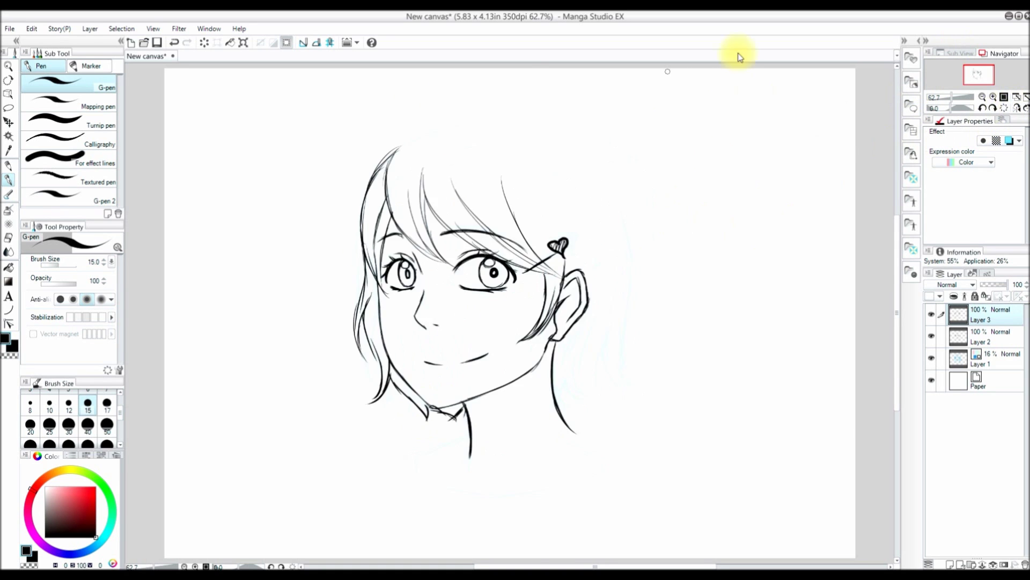
Step: Draw the outer hair outline over the crown and down the back of the head to a flicked end
key(minus)
key(minus)
key(minus)
key(minus)
key(minus)
key(minus)
key(minus)
key(minus)
key(minus)
key(minus)
key(minus)
key(minus)
key(ctrl+plus)
key(ctrl+z)
drag(298, 350, 315, 245)
drag(298, 301, 398, 156)
key(ctrl+at)
drag(577, 137, 632, 268)
drag(630, 220, 644, 376)
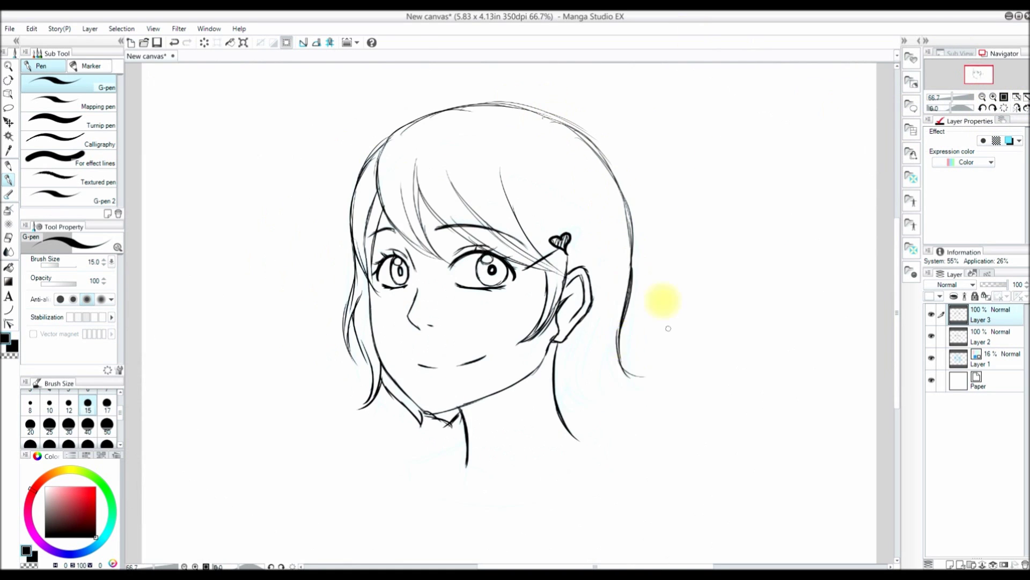
Step: Fill in the hair behind the ear with inner strands and pointed tips along the neck
drag(593, 323, 585, 386)
drag(628, 296, 639, 346)
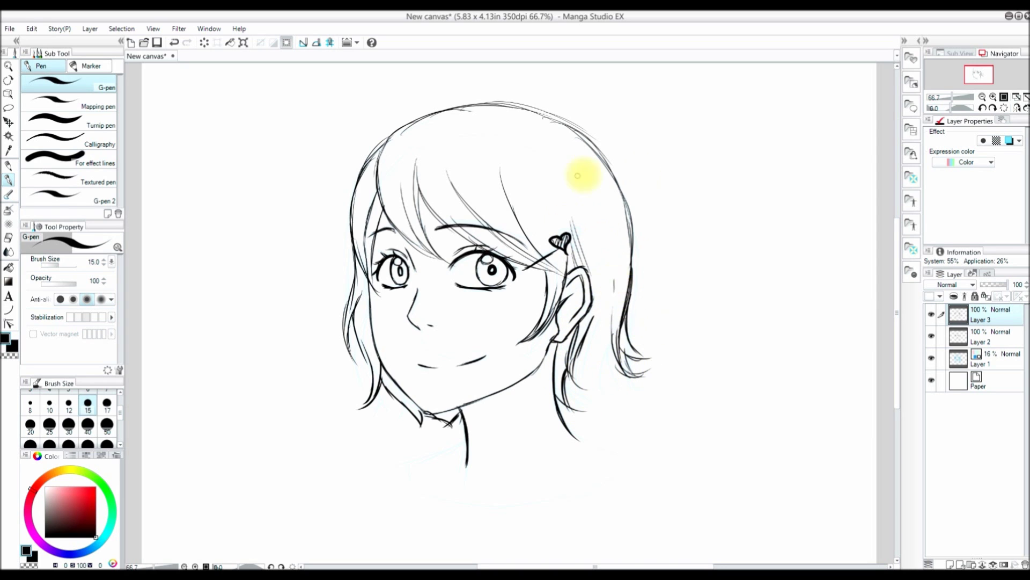
mouse_move(598, 192)
mouse_down()
mouse_move(611, 376)
mouse_move(589, 407)
mouse_up()
key(ctrl+z)
drag(608, 330, 590, 412)
mouse_move(609, 339)
mouse_down()
mouse_move(608, 396)
mouse_move(582, 421)
mouse_up()
drag(636, 235, 651, 360)
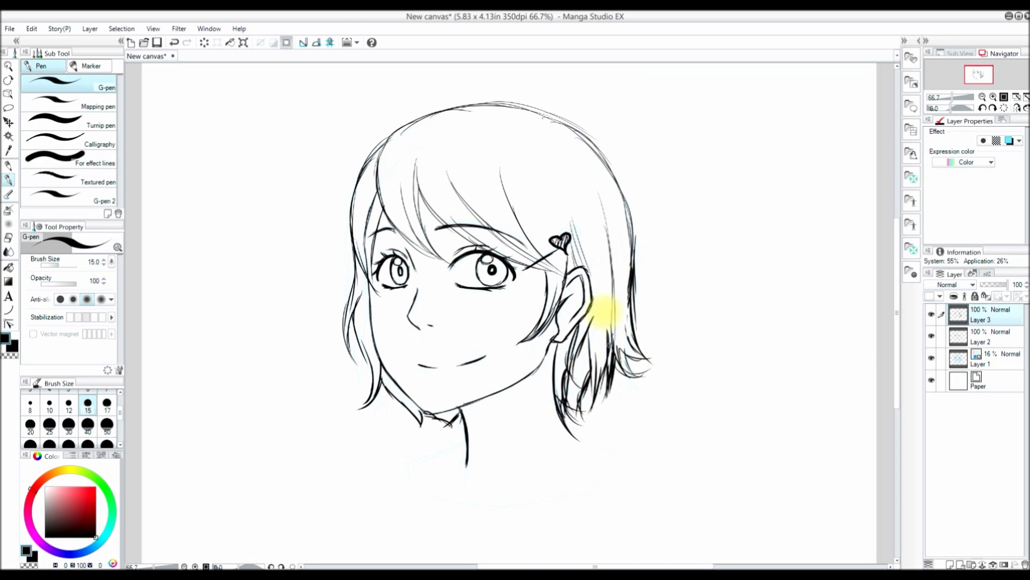
Step: Draw the curved neckline of the top and the shoulder lines below the neck
click(983, 99)
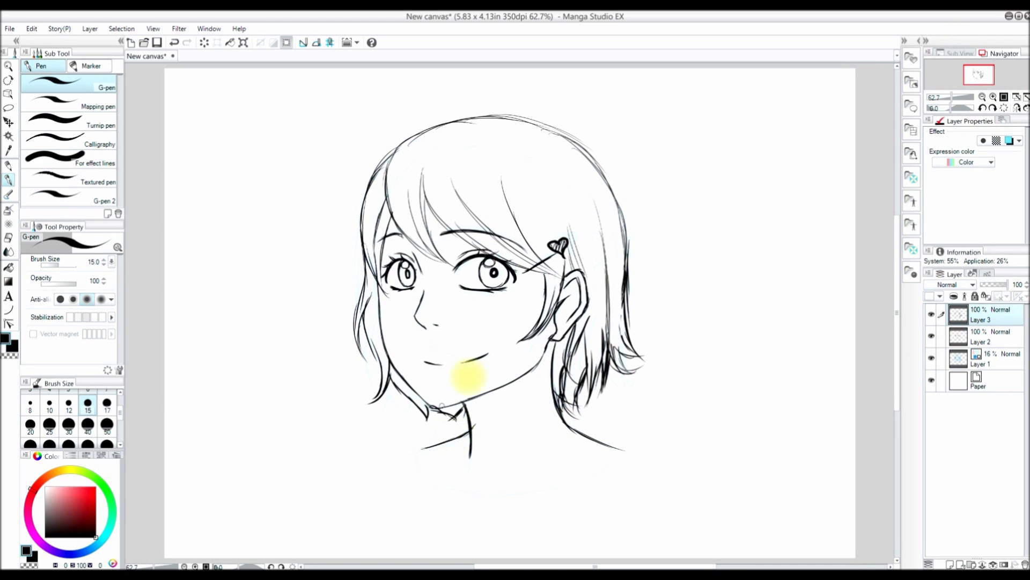
drag(423, 448, 504, 492)
drag(623, 449, 533, 493)
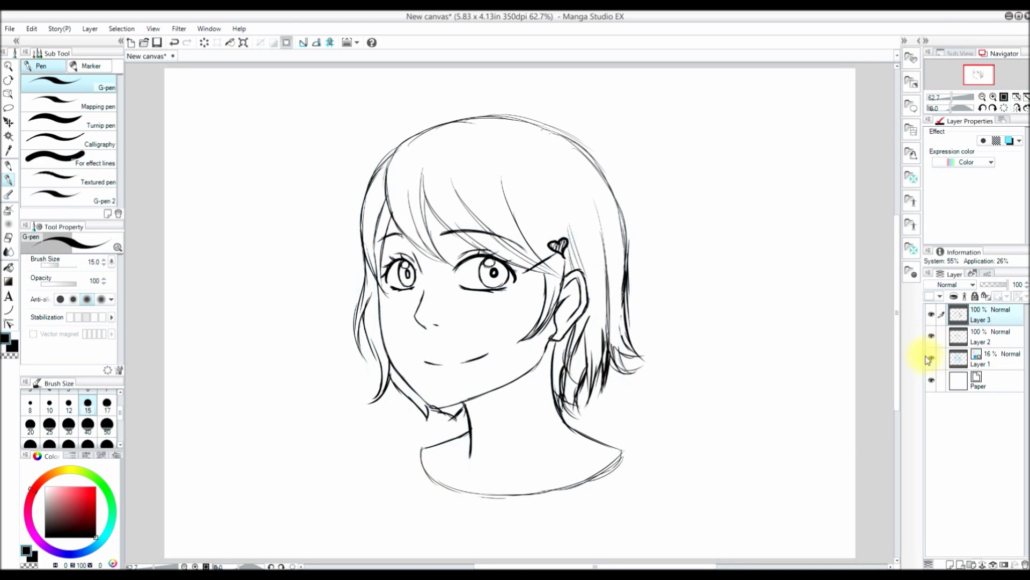
drag(622, 451, 660, 459)
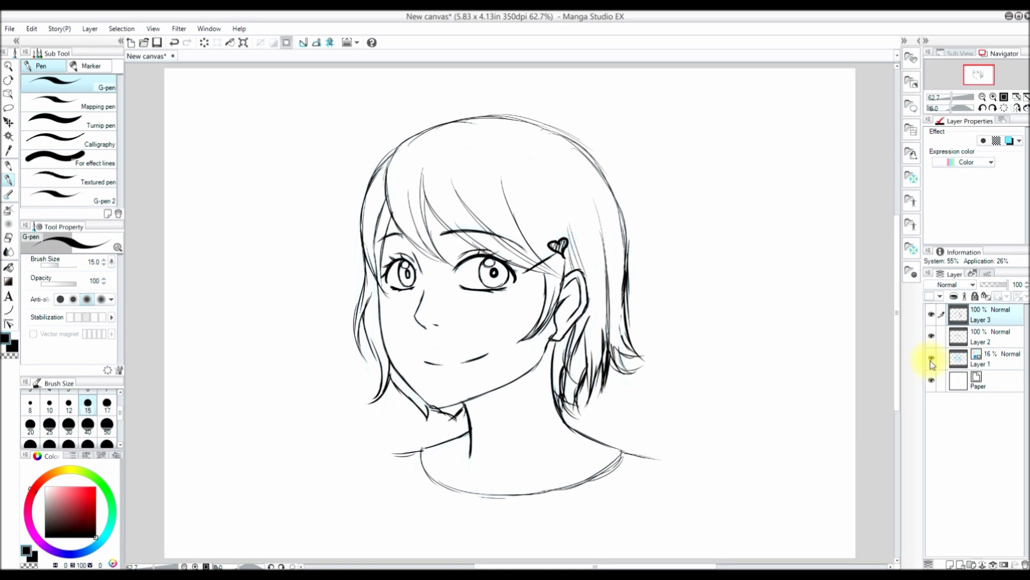
Step: Check the drawing in a mirrored view and shift the lassoed outer hair at the back of the head slightly outward
click(1016, 108)
click(1016, 108)
key(m)
mouse_move(639, 397)
mouse_down()
mouse_move(593, 273)
mouse_move(716, 339)
mouse_up()
key(ctrl+t)
drag(719, 249, 729, 249)
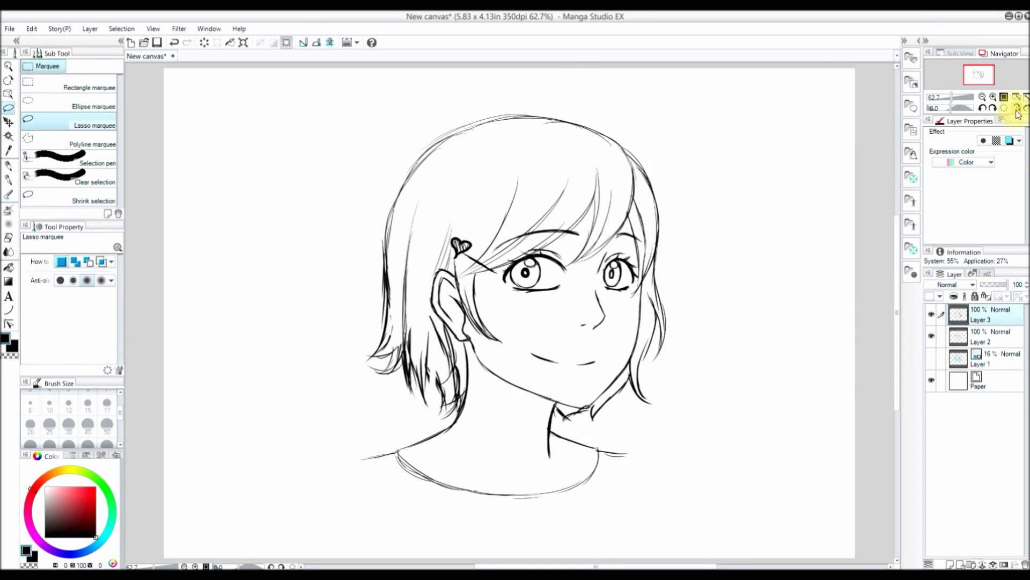